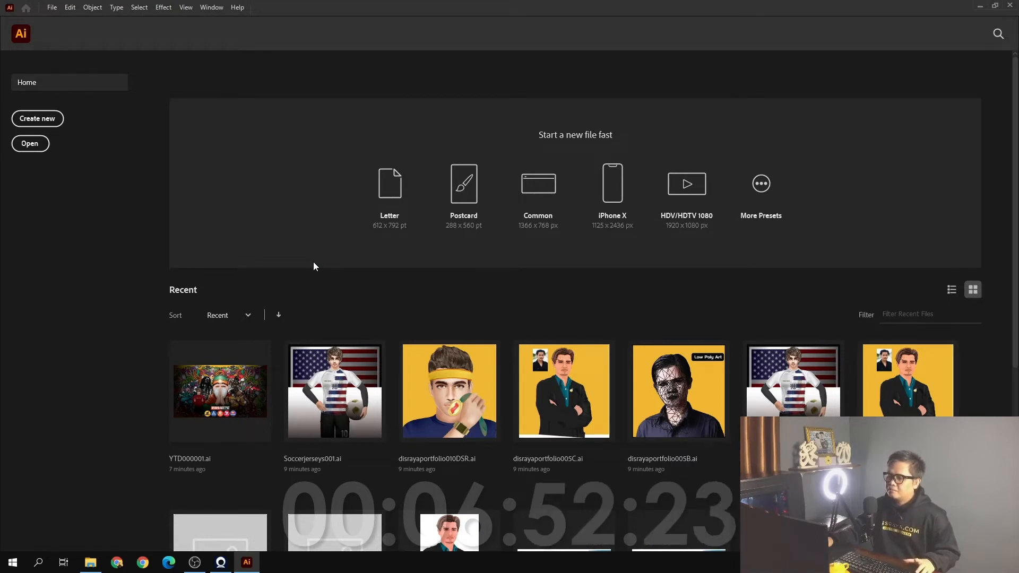
Open the recent file disrayaportfolio005C.ai and frame the vector face beside its reference photo
click(543, 381)
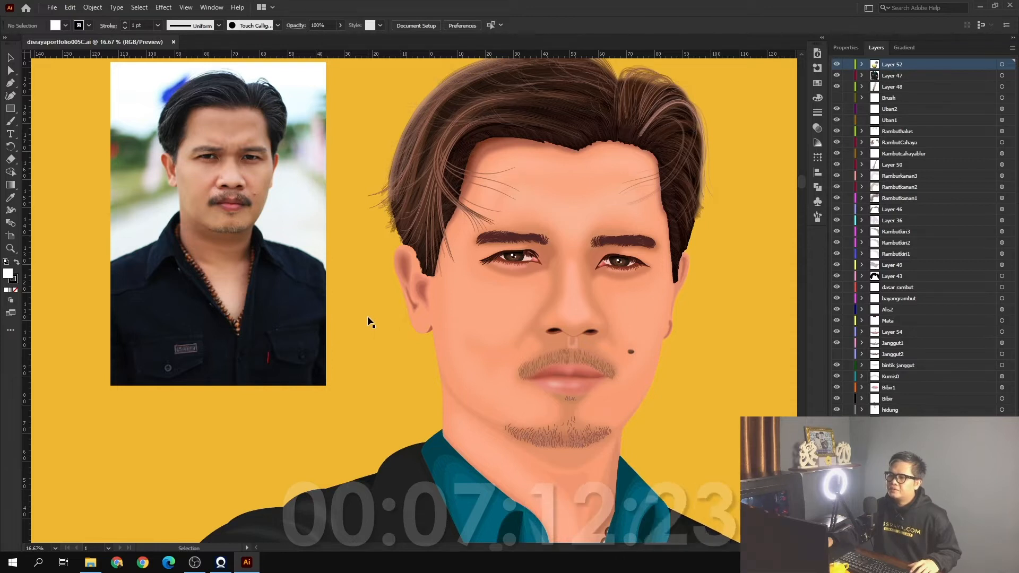
scroll(370, 321, up, 2)
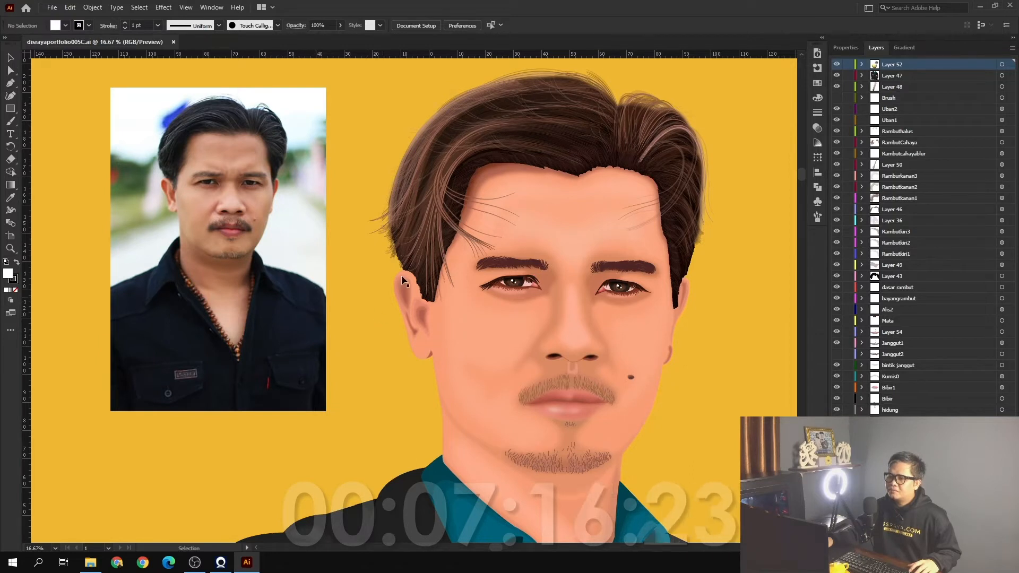
scroll(467, 212, up, 1)
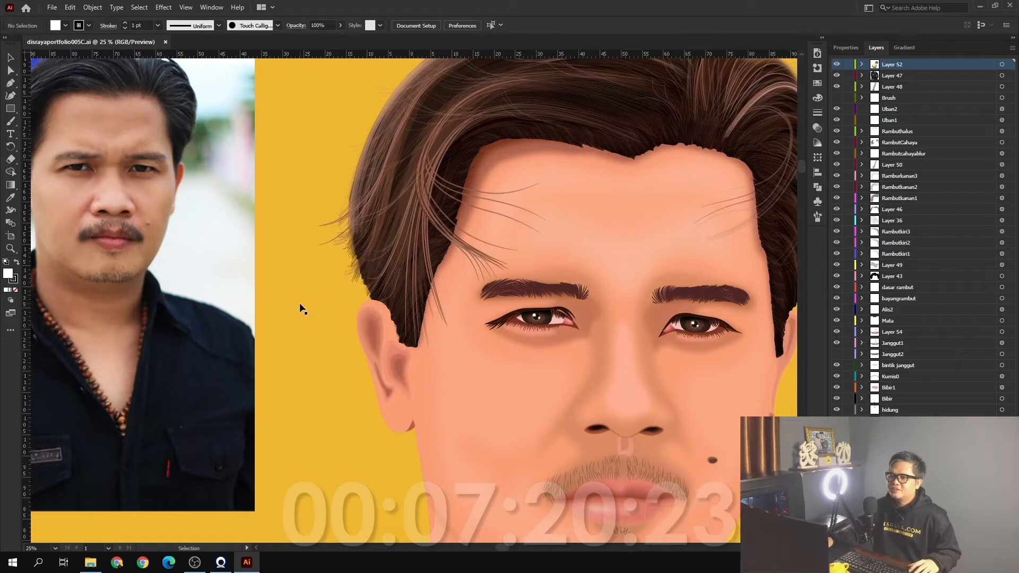
scroll(302, 309, up, 1)
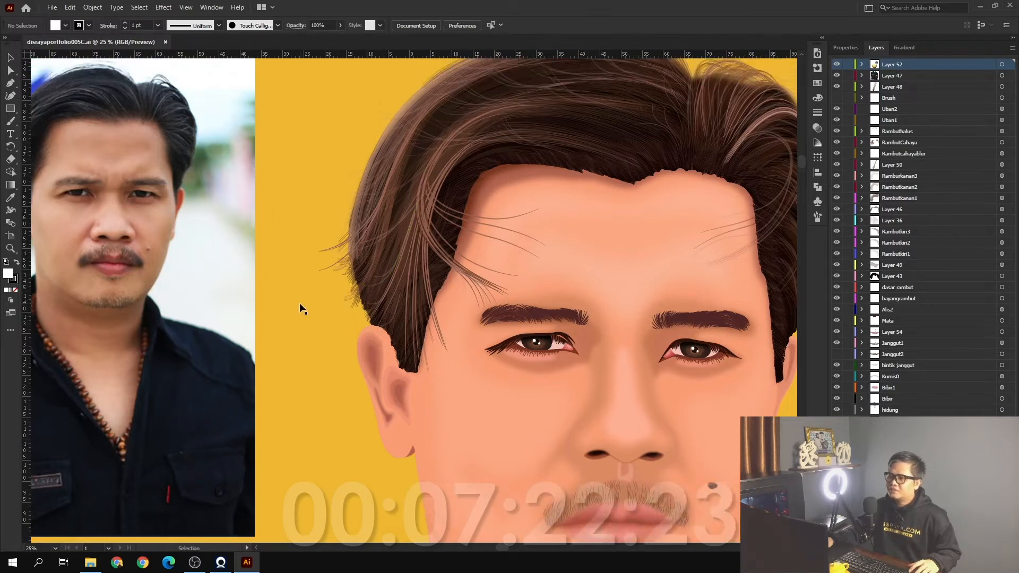
scroll(302, 309, up, 1)
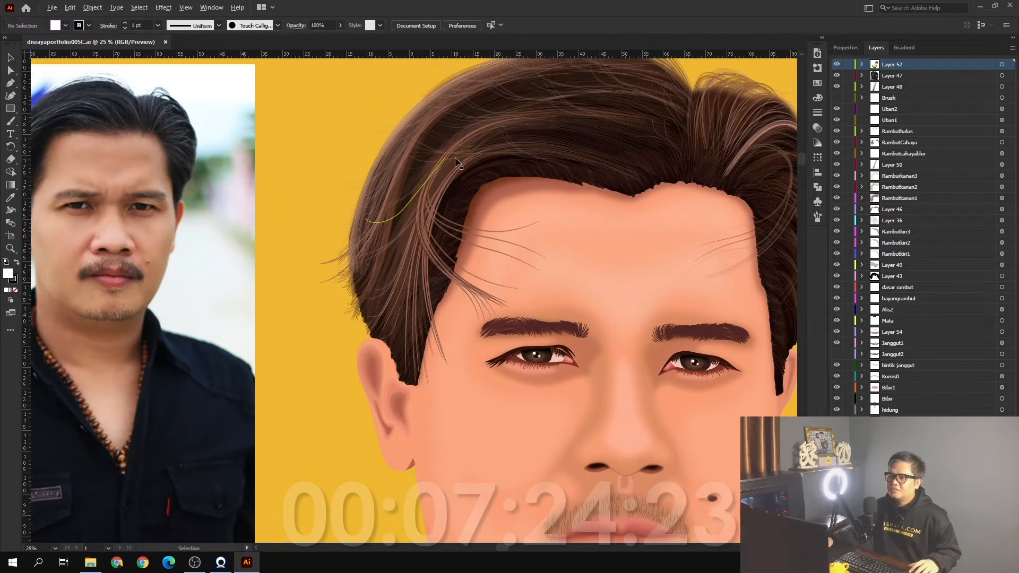
Examine the individual hair strands along the side and front of the vector portrait up close
scroll(457, 159, up, 3)
scroll(461, 171, up, 3)
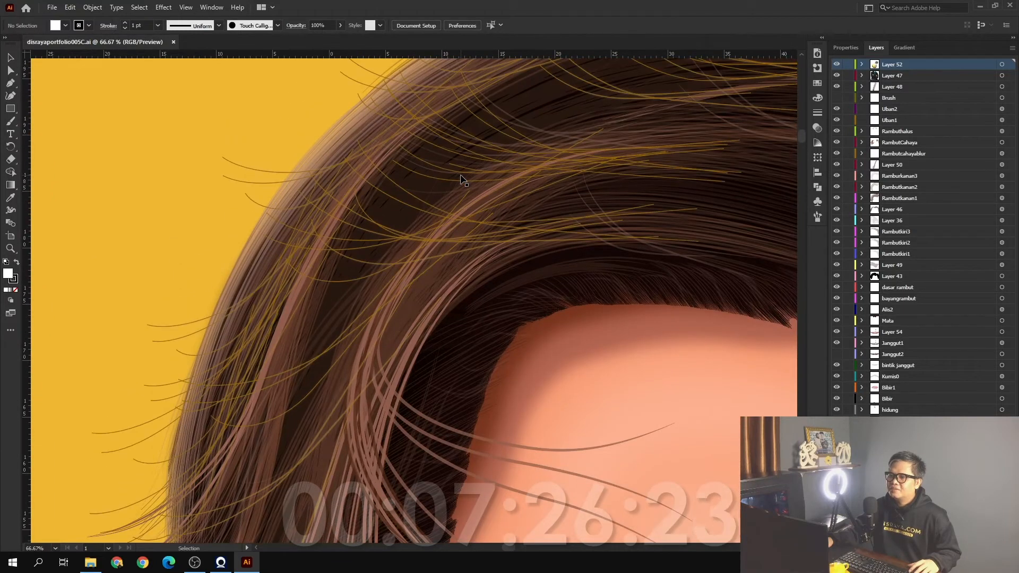
scroll(416, 165, up, 1)
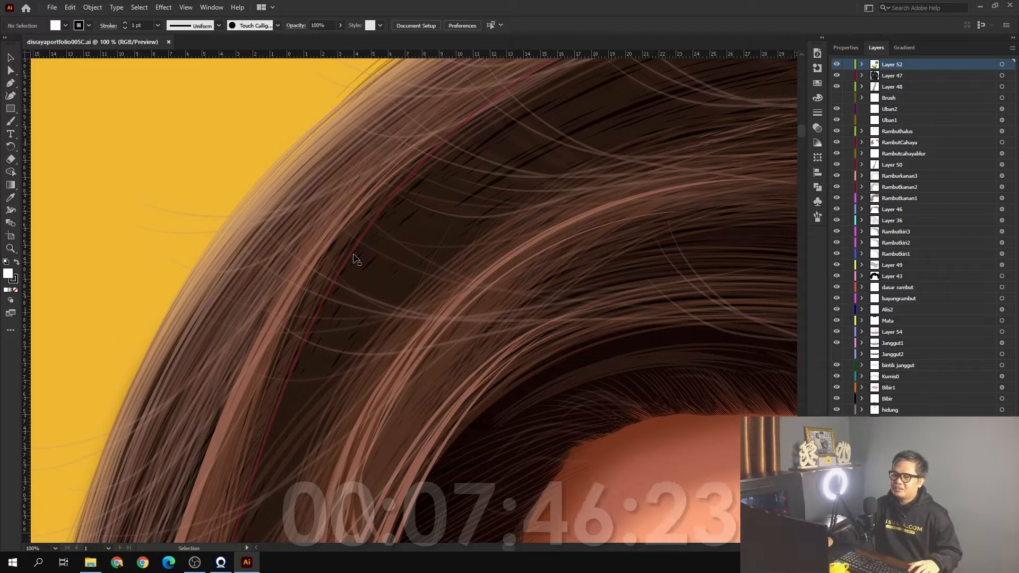
scroll(354, 259, down, 1)
scroll(354, 259, down, 1)
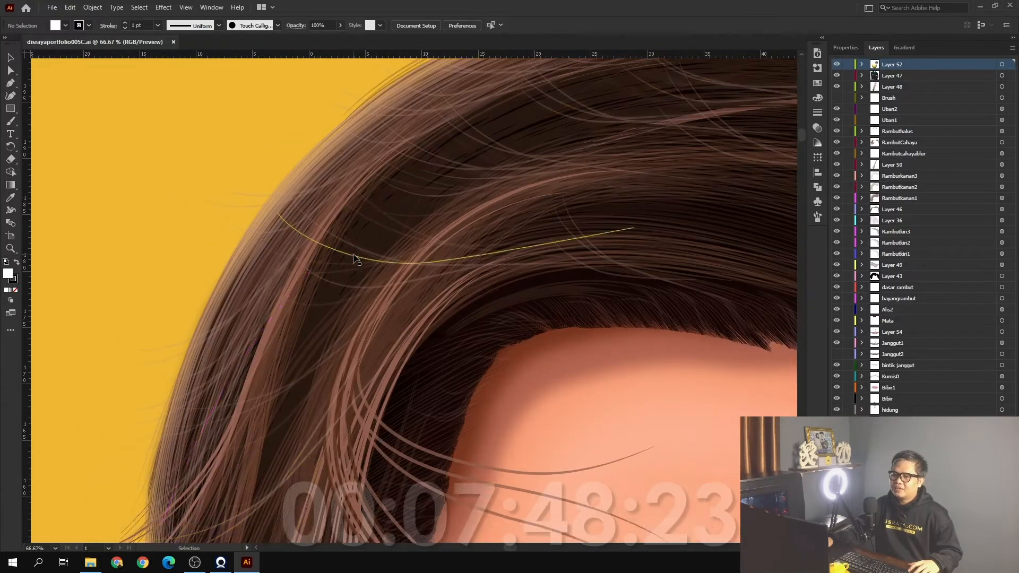
scroll(354, 259, down, 2)
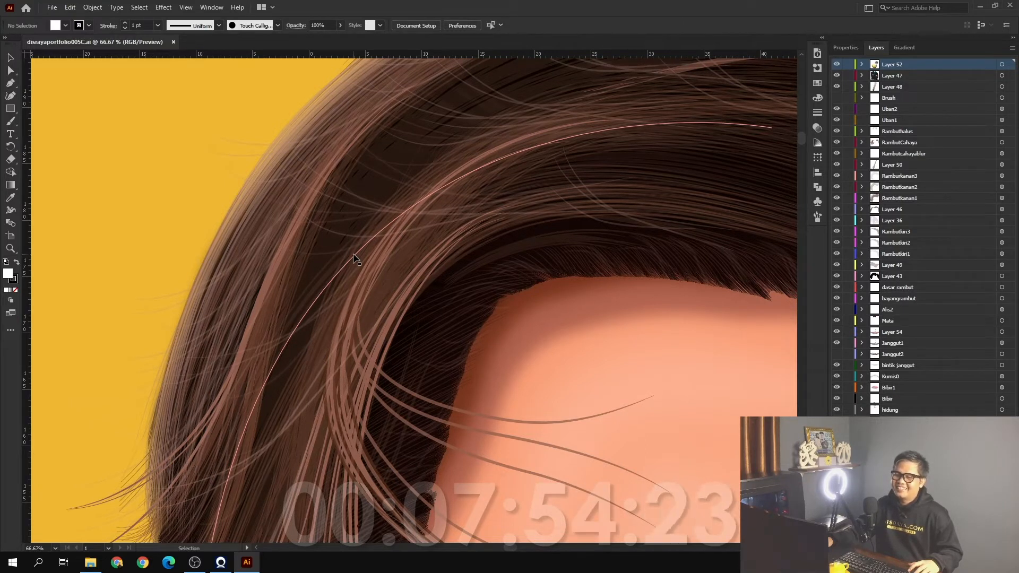
scroll(353, 259, down, 3)
alt+scroll(353, 259, down, 2)
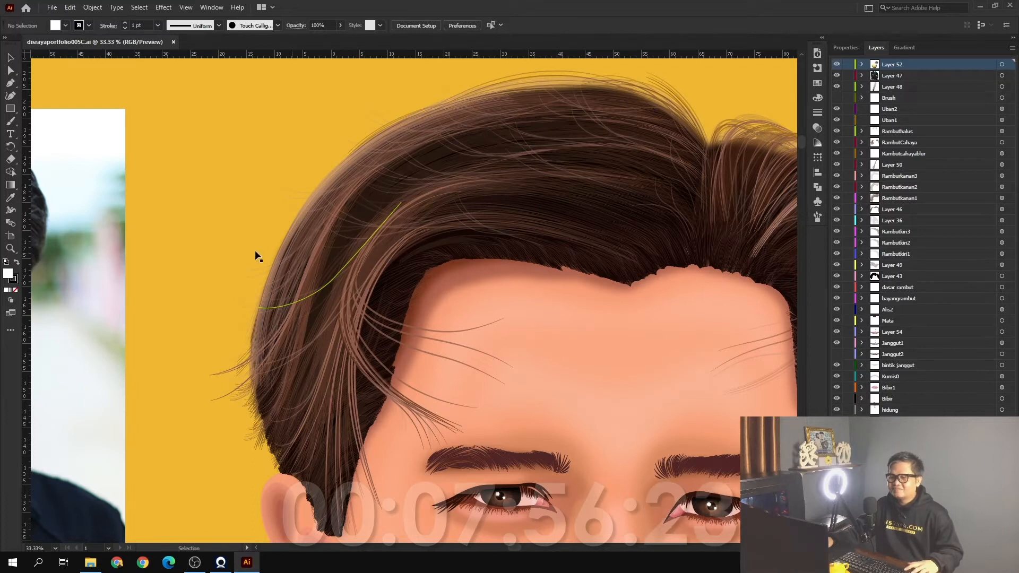
Examine the jacket and shirt collar shading, and compare the portrait with the reference photo
key(ctrl+0)
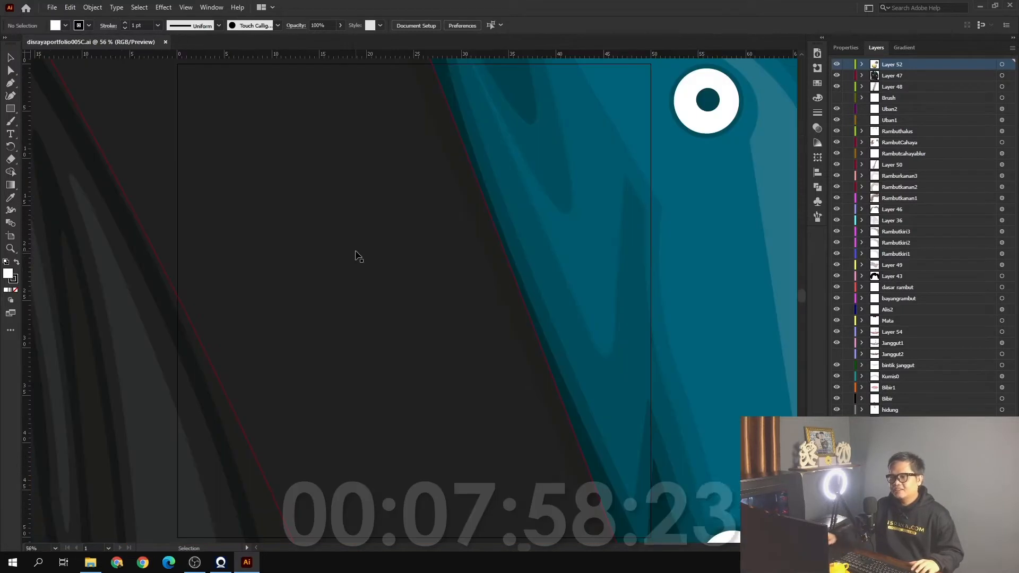
scroll(359, 257, up, 2)
scroll(366, 254, up, 2)
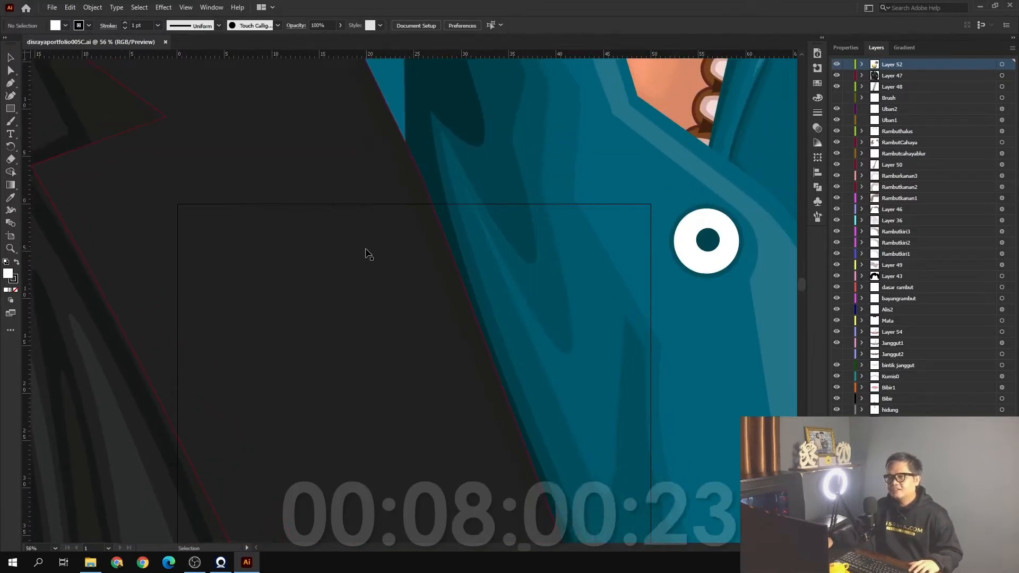
scroll(367, 255, up, 10)
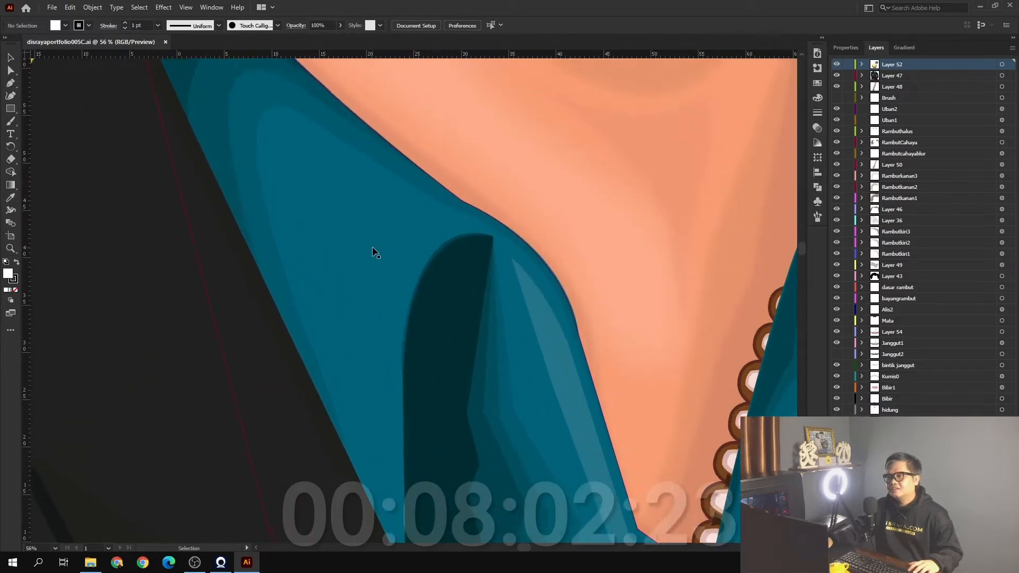
scroll(376, 253, up, 3)
scroll(375, 253, down, 4)
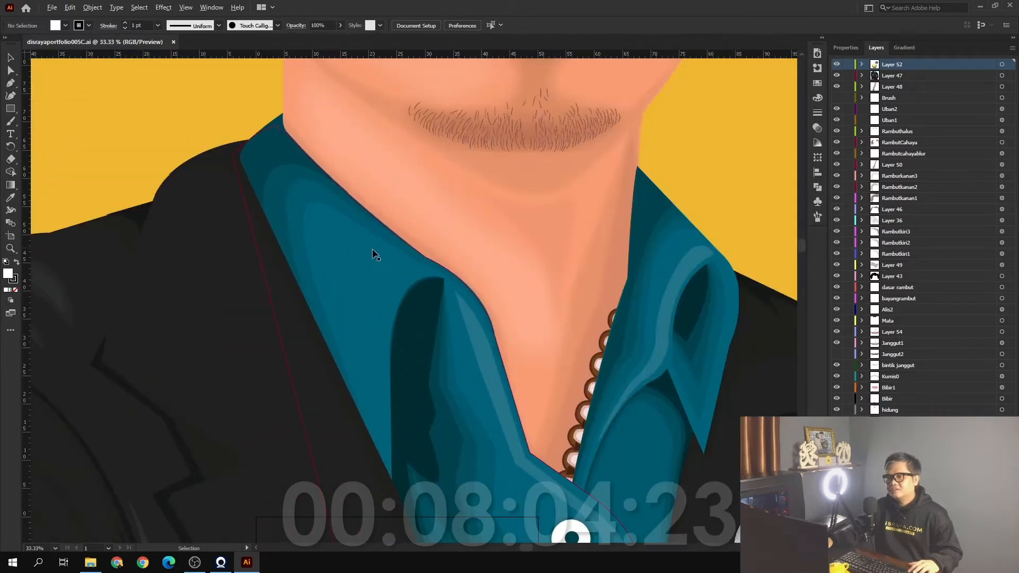
drag(316, 202, 404, 454)
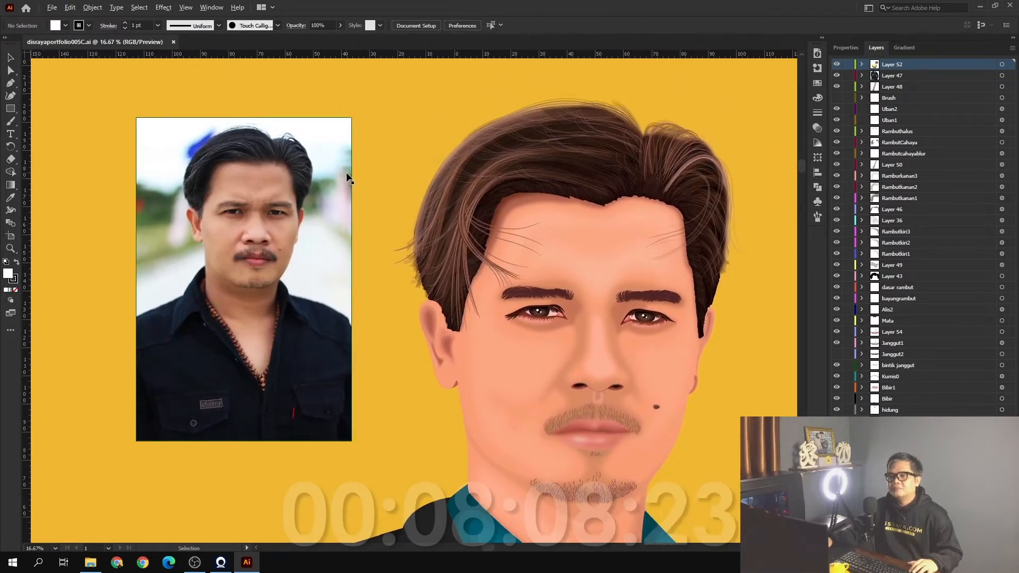
scroll(352, 165, up, 1)
scroll(352, 166, down, 1)
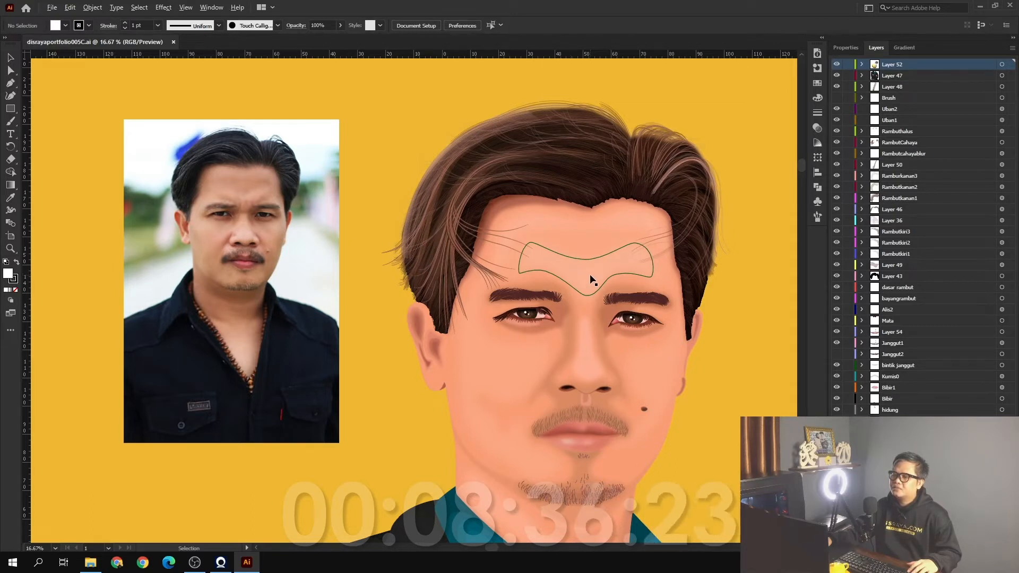
Examine the forehead shading shapes, hairline and facial details of the portrait against the reference photo
scroll(591, 279, up, 2)
scroll(591, 279, up, 1)
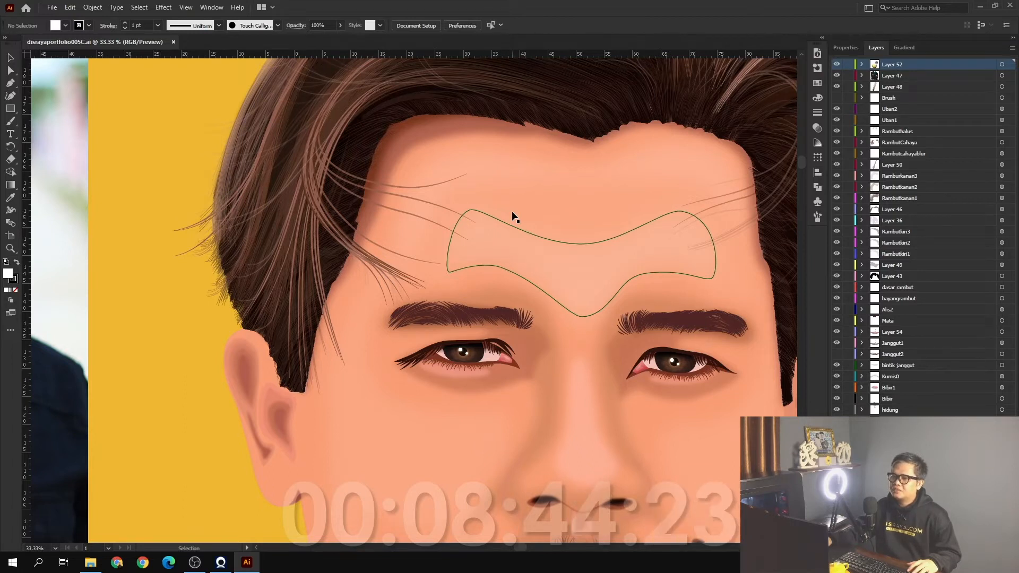
scroll(513, 215, up, 5)
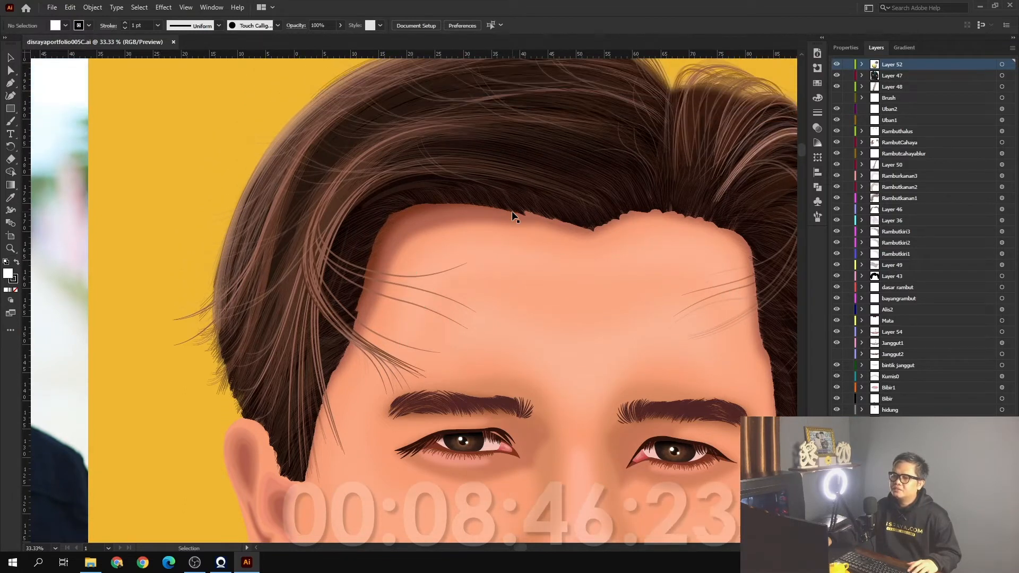
scroll(513, 215, up, 2)
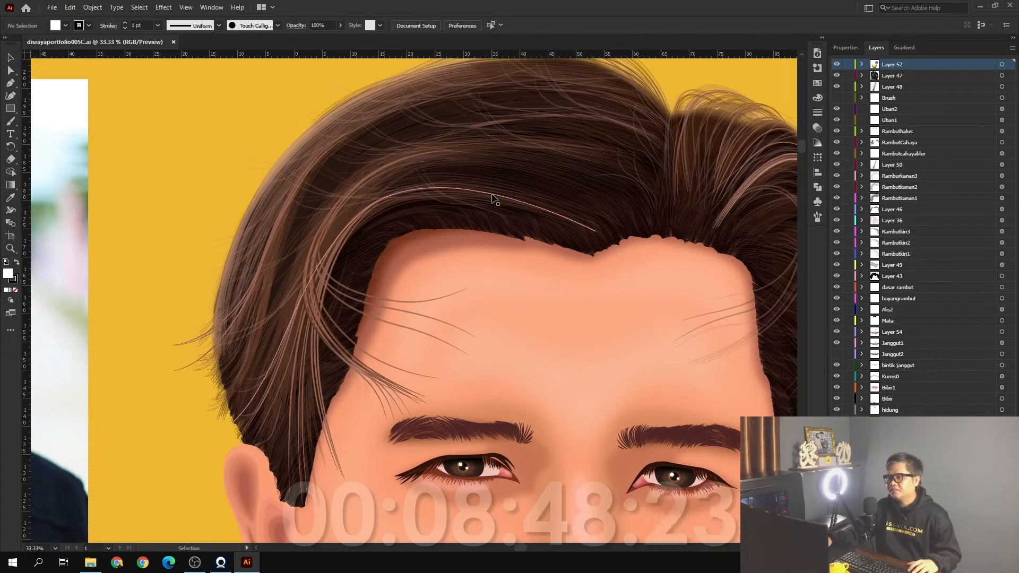
scroll(494, 199, down, 1)
drag(230, 256, 364, 250)
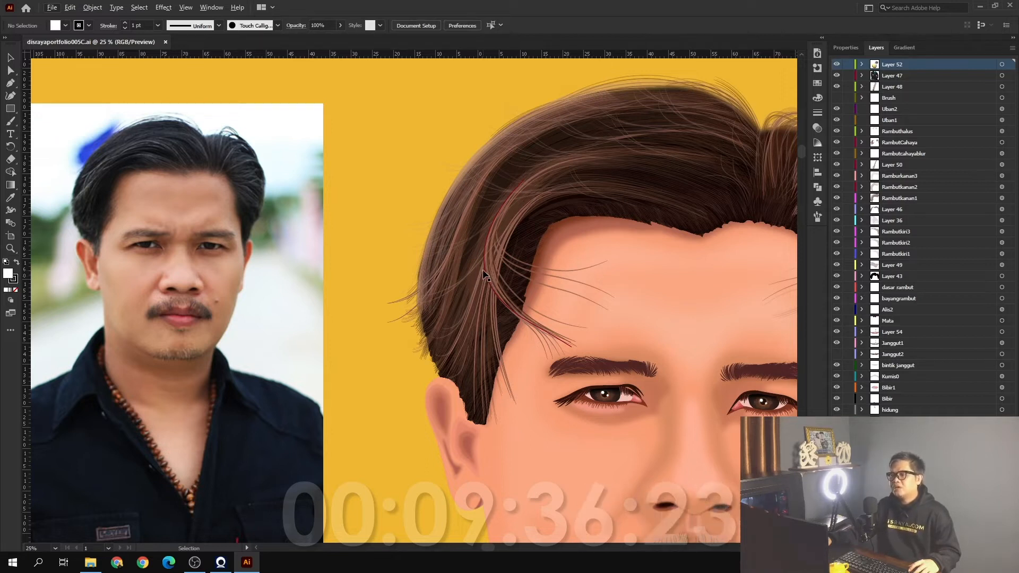
scroll(484, 273, up, 1)
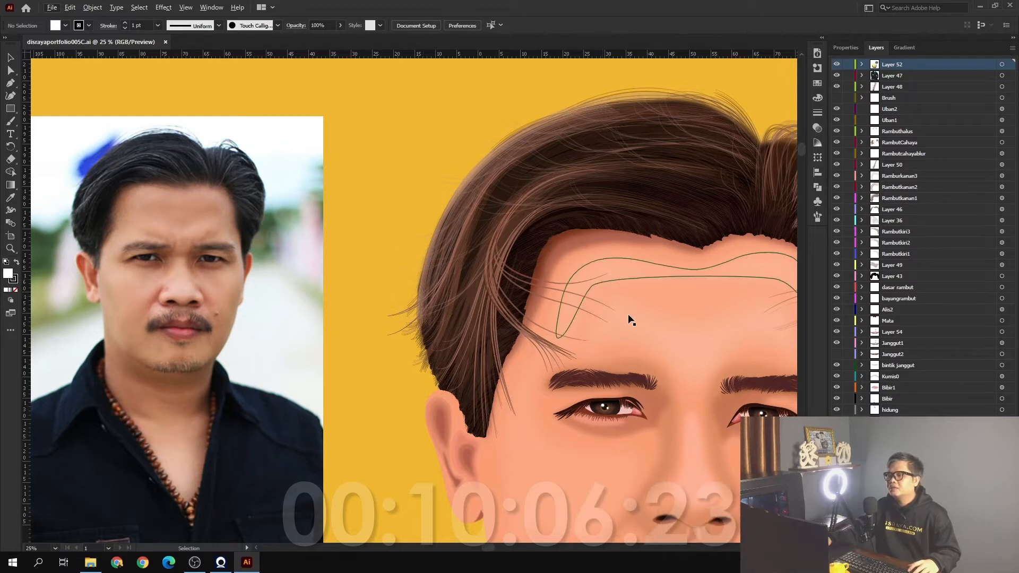
scroll(628, 320, down, 6)
scroll(520, 302, down, 1)
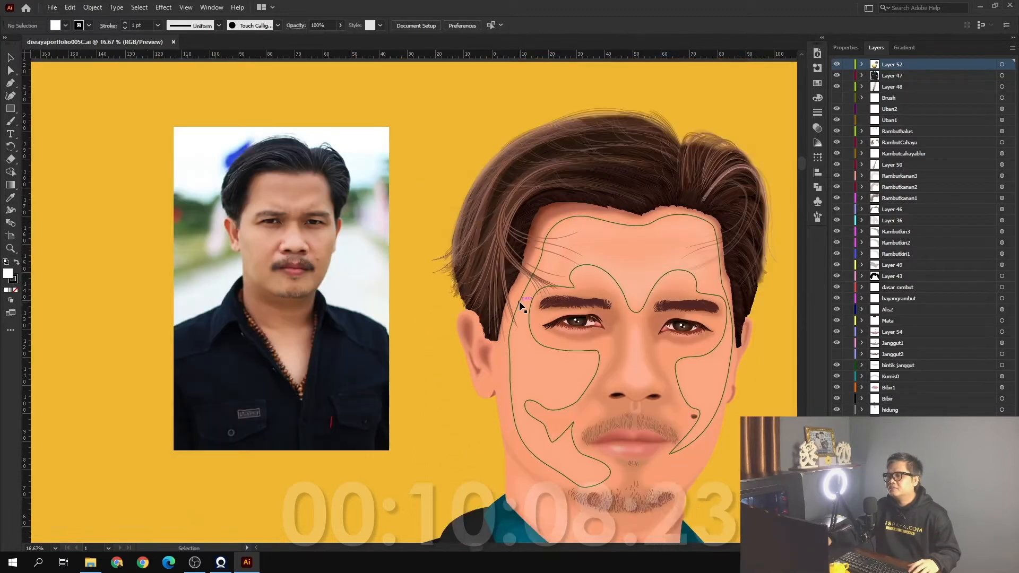
scroll(520, 303, down, 3)
scroll(644, 329, up, 1)
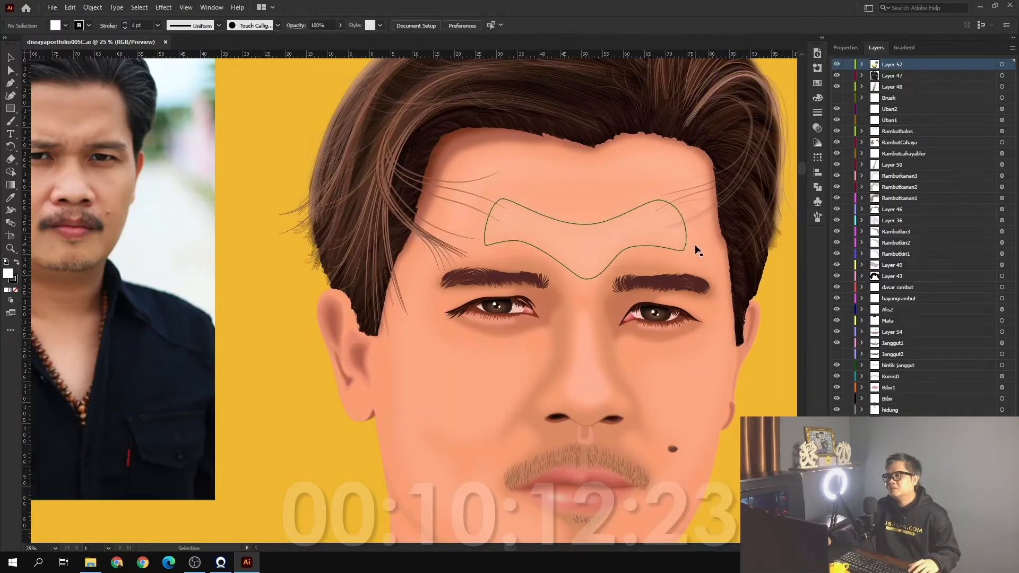
scroll(697, 249, up, 1)
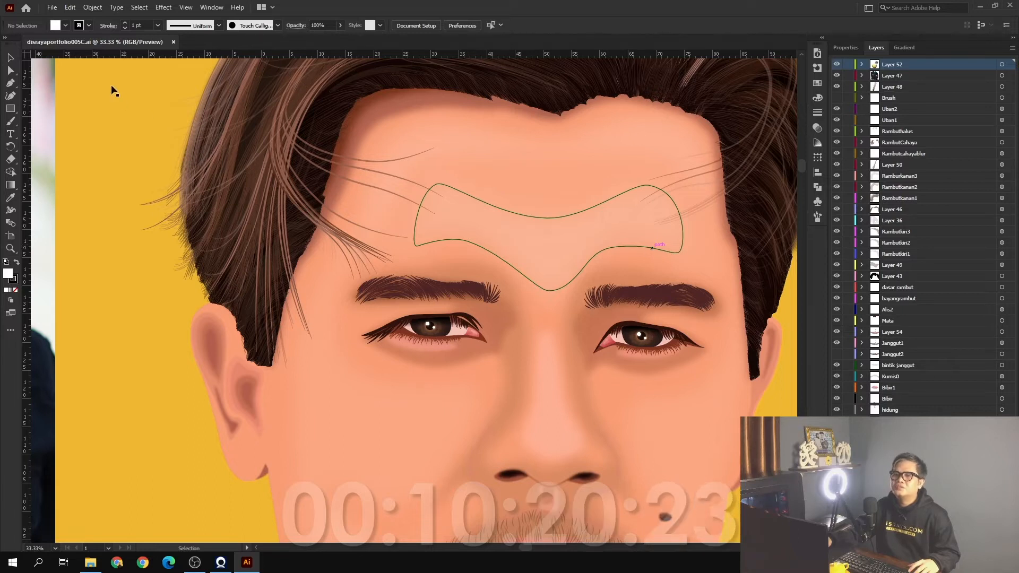
Start opening another document and show the SNOWFLAKES folder's files as large icons
click(52, 8)
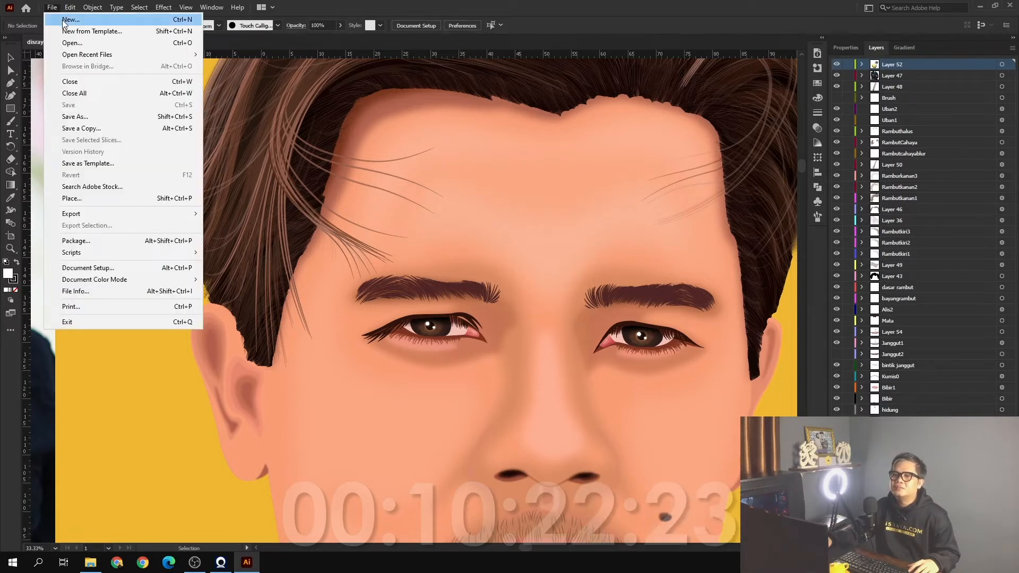
click(96, 42)
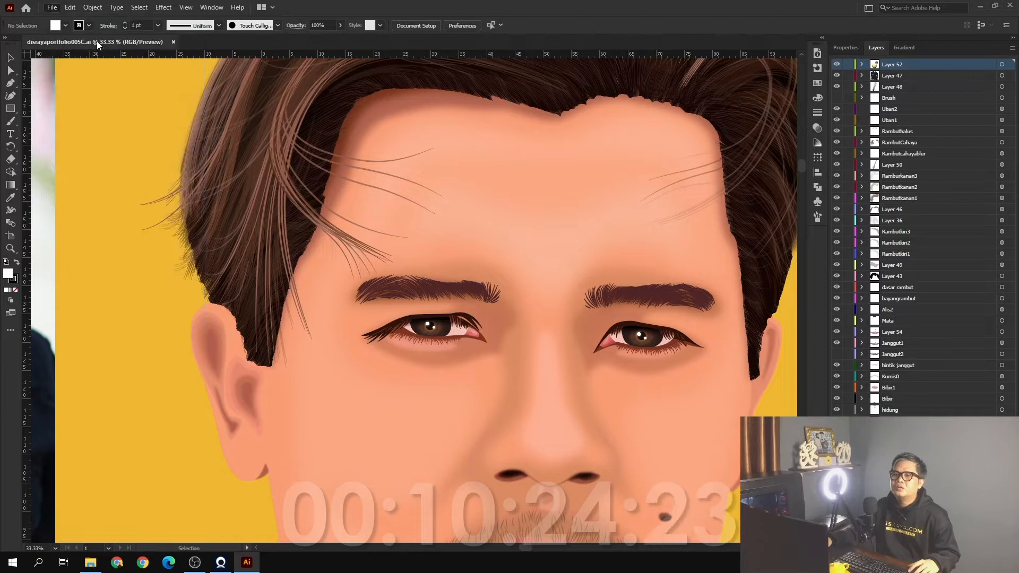
right_click(200, 199)
mouse_move(257, 206)
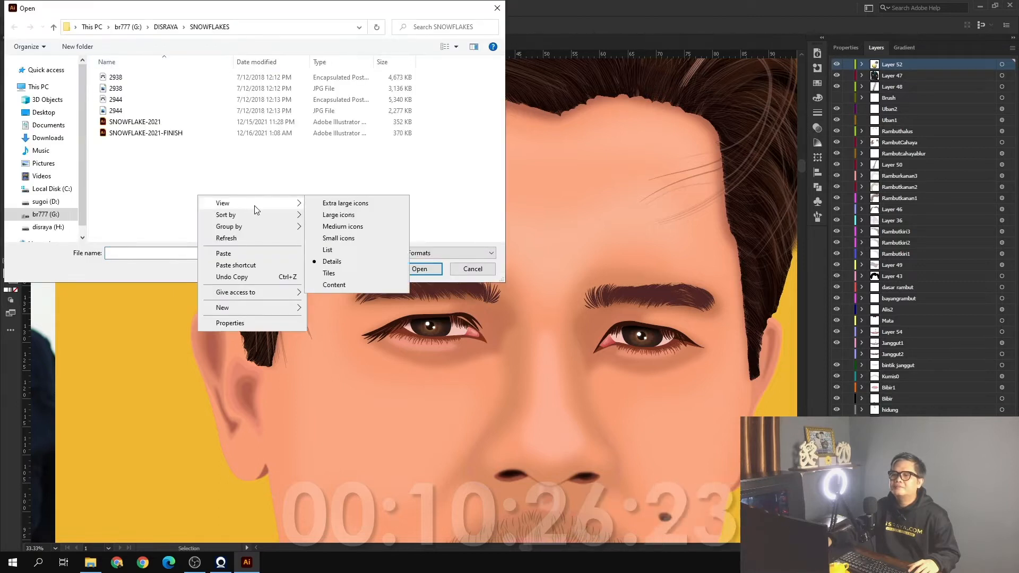
click(332, 219)
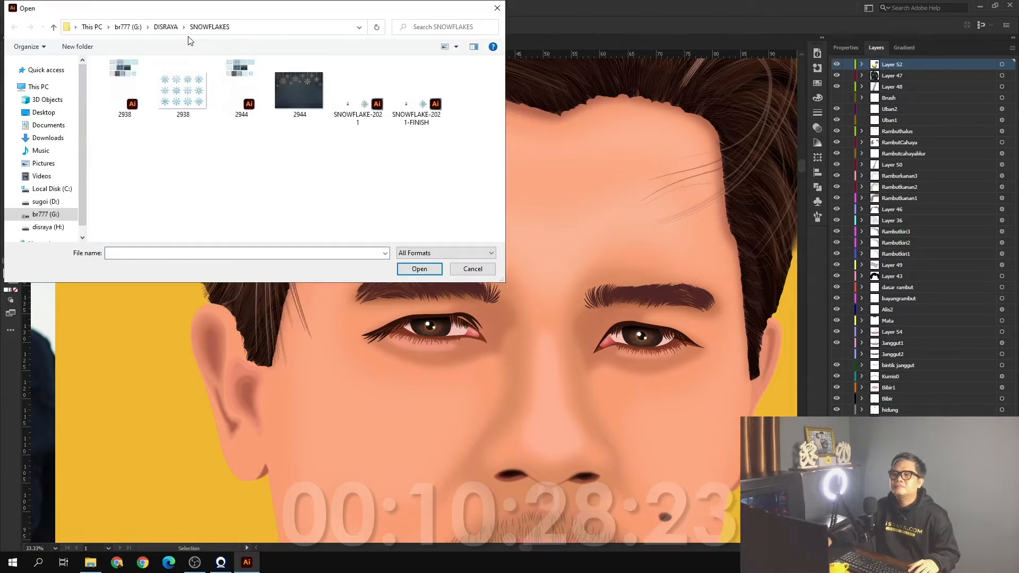
Open disrayaportfolio010DSR from the AI YT folder under ABR Jobs > DESIGN WEBSITE on drive D
click(54, 201)
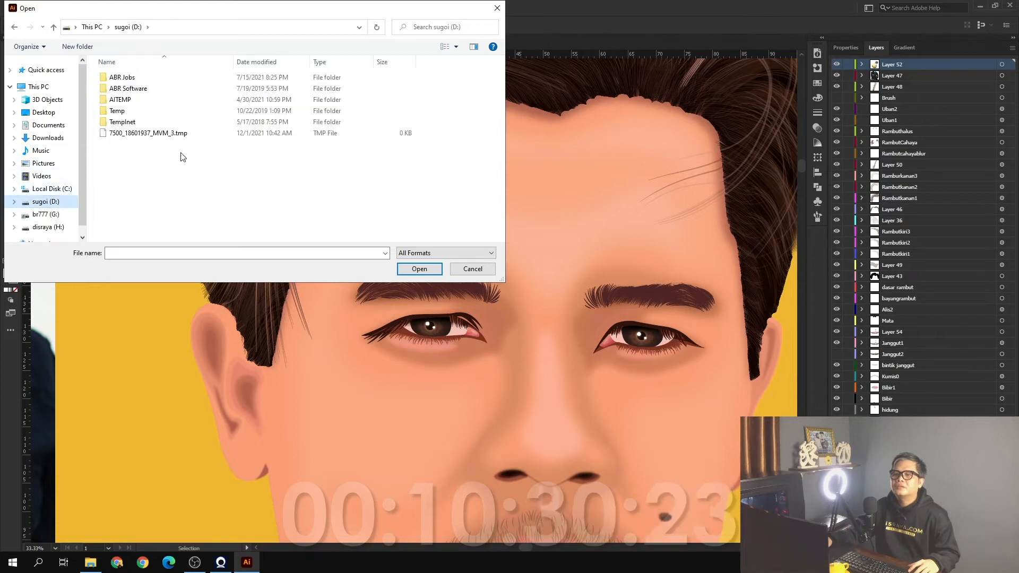
double_click(154, 81)
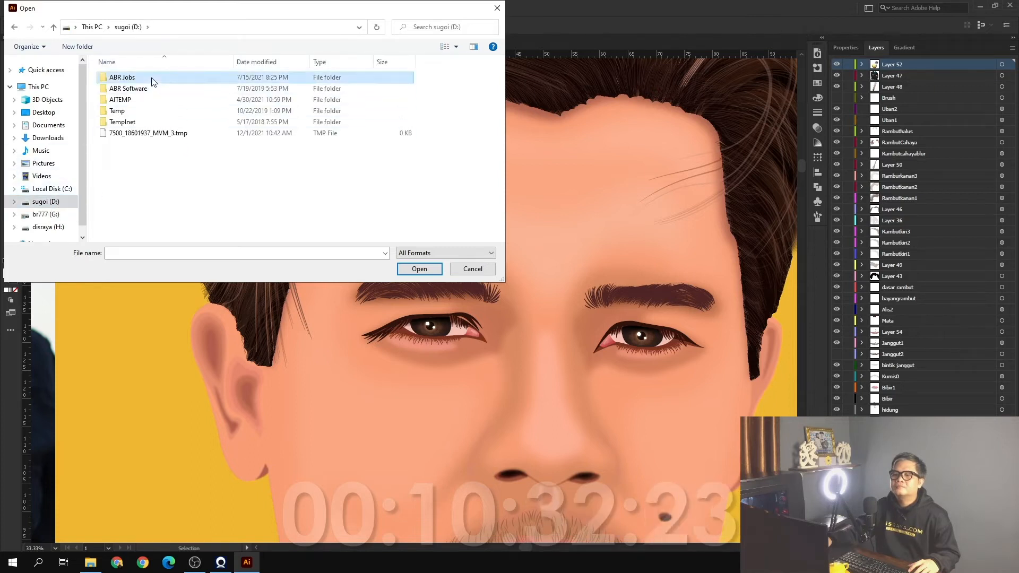
click(154, 92)
double_click(153, 93)
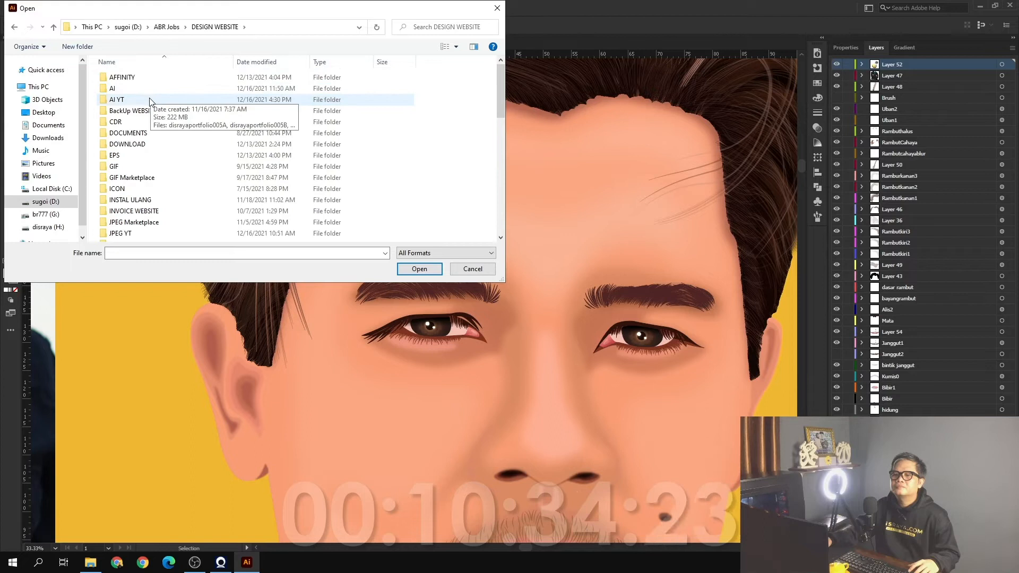
double_click(153, 100)
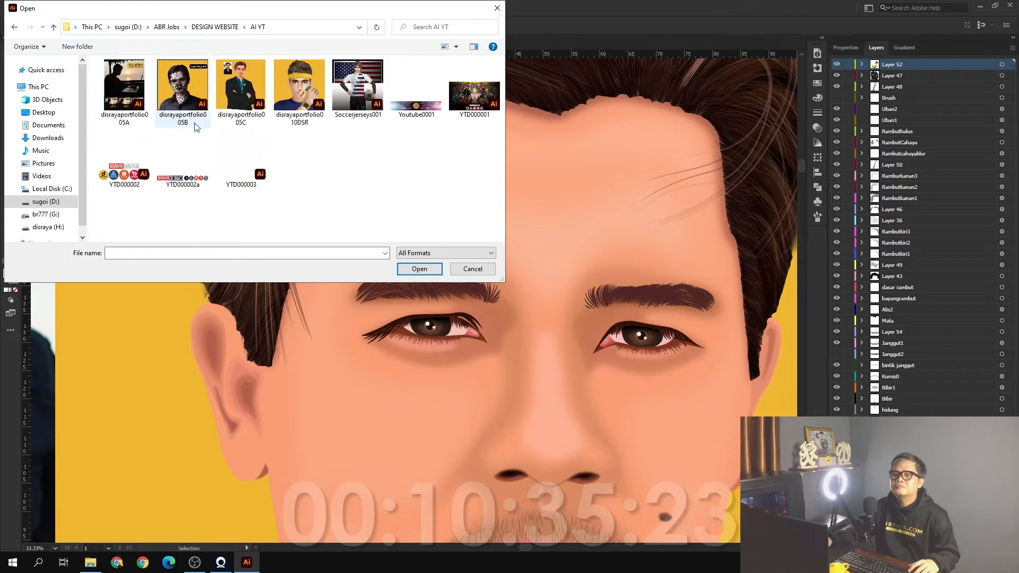
click(302, 89)
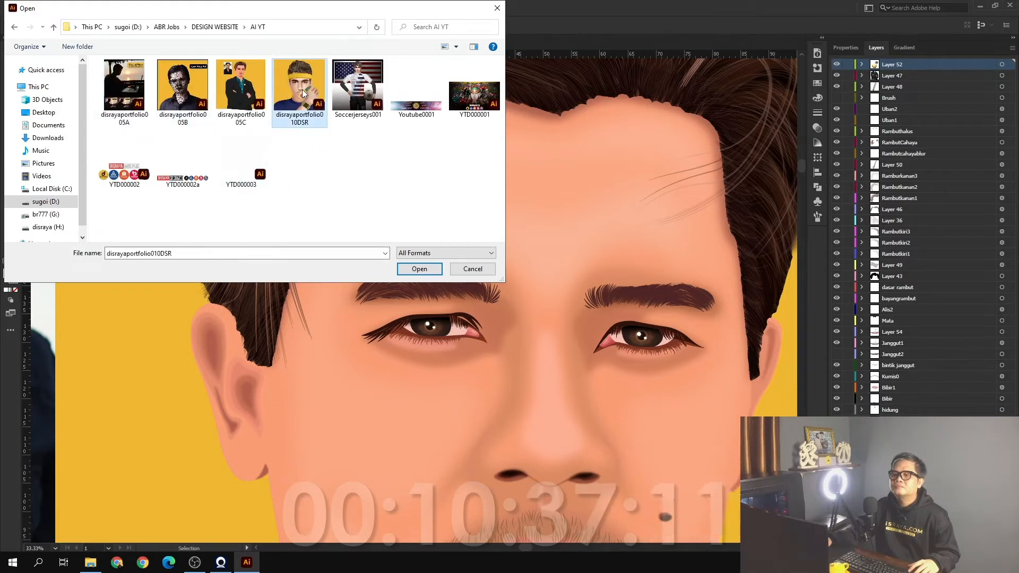
click(414, 268)
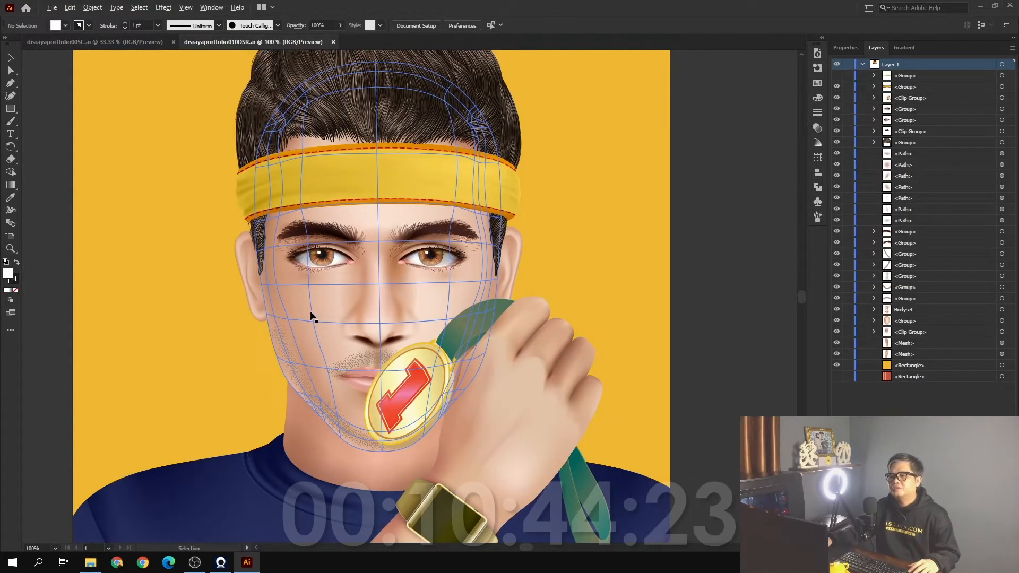
scroll(313, 317, up, 1)
scroll(303, 342, down, 1)
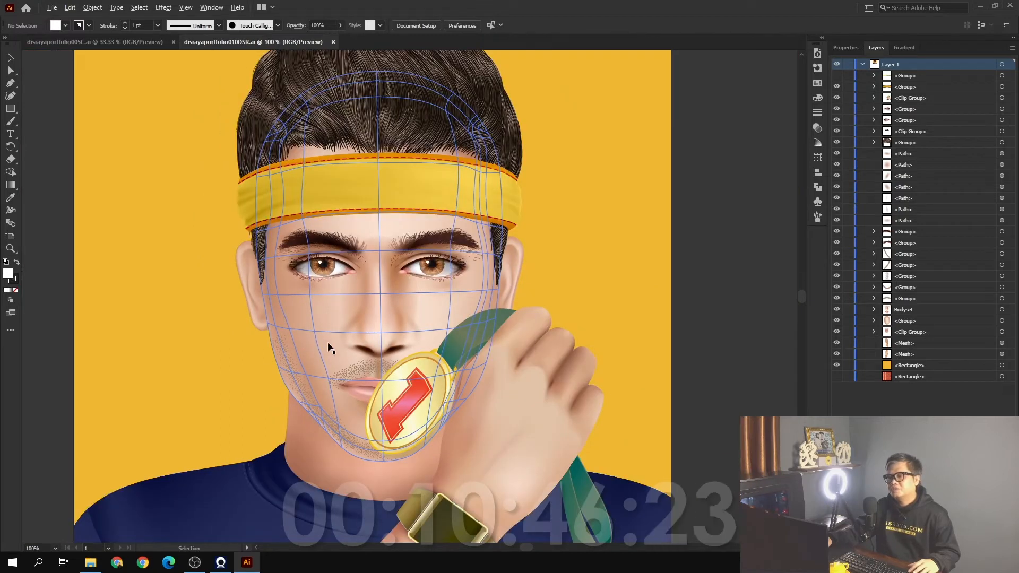
Examine the headband portrait's face mesh, then compare it with the forehead, hair and reference photo in disrayaportfolio005C
scroll(330, 349, down, 1)
scroll(514, 208, up, 1)
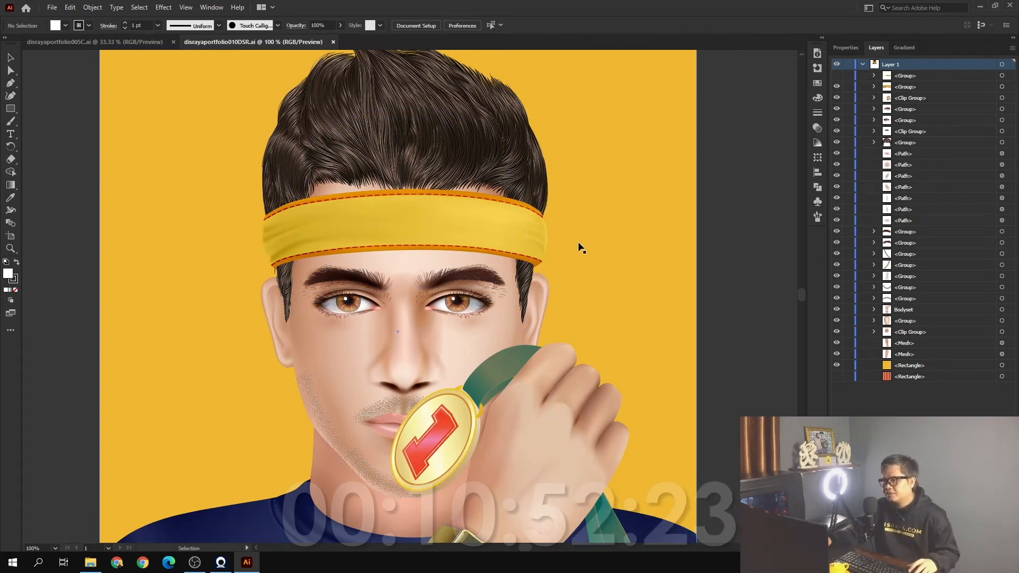
click(116, 41)
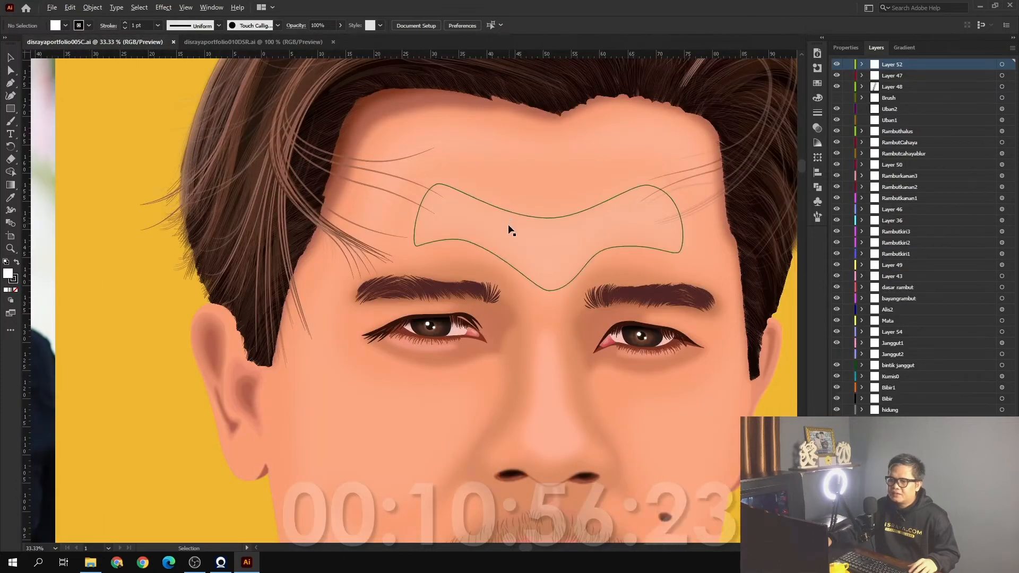
scroll(510, 230, down, 1)
drag(202, 220, 357, 312)
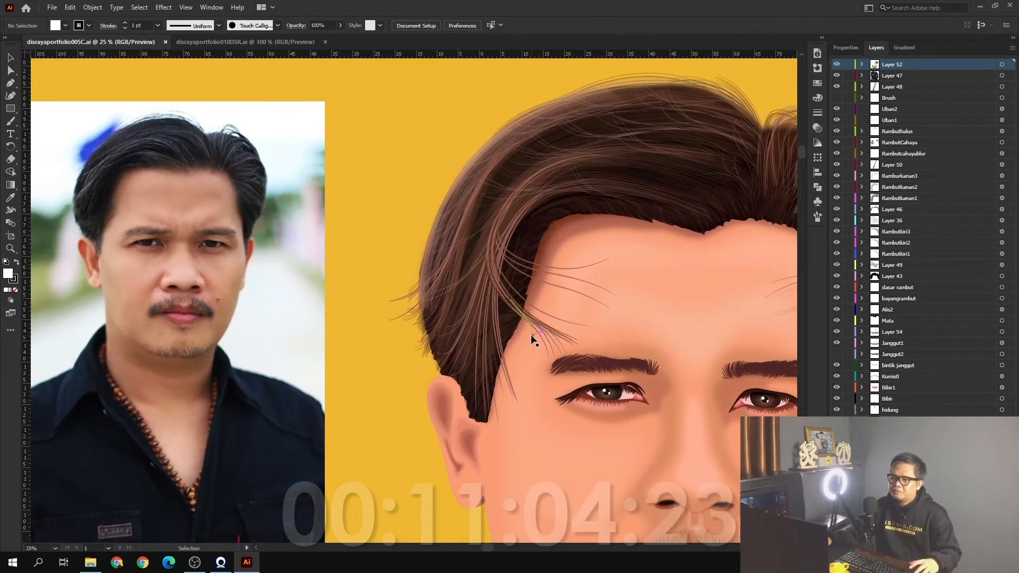
Return to disrayaportfolio010DSR and examine the headband portrait's hair, facial shading and face mesh
click(271, 43)
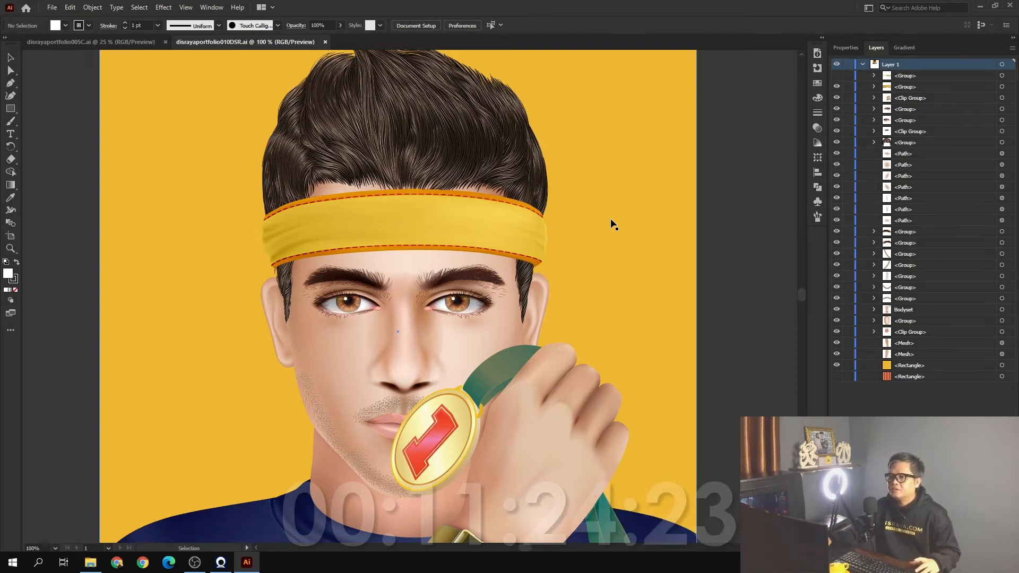
scroll(611, 219, up, 1)
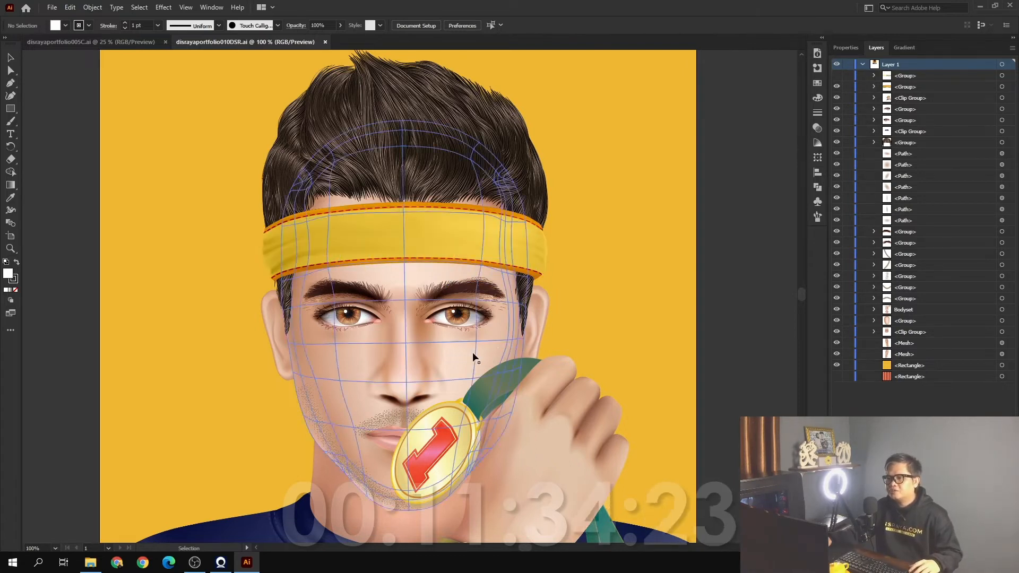
scroll(568, 334, down, 1)
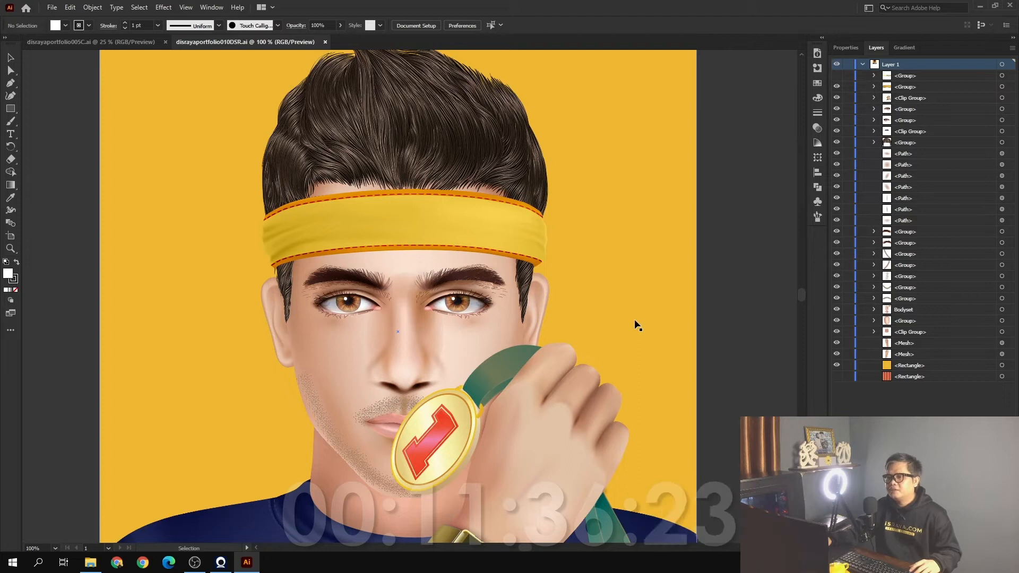
scroll(637, 325, up, 1)
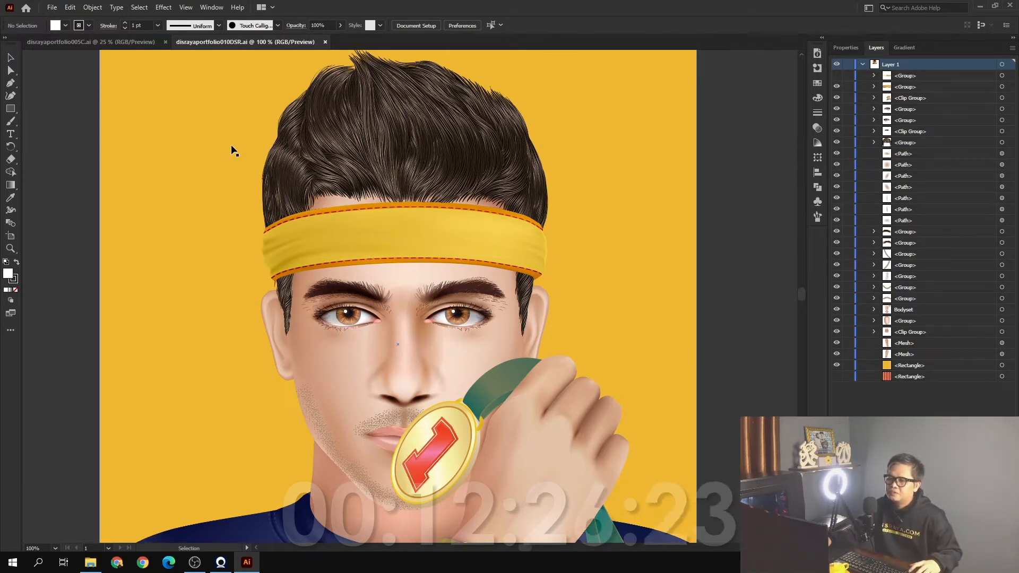
Open YTD000001 from the AI YT folder
click(52, 10)
click(90, 44)
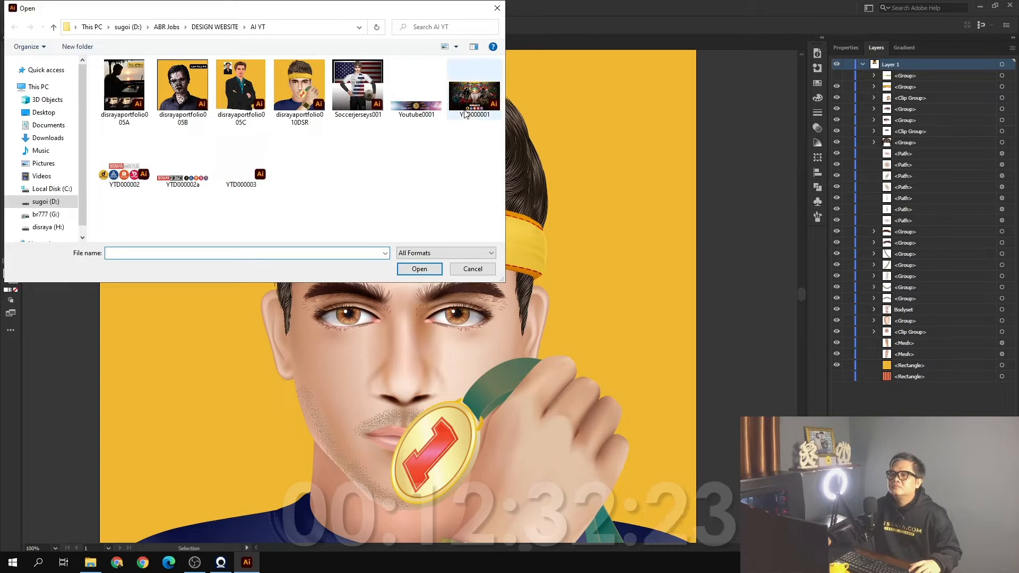
click(466, 112)
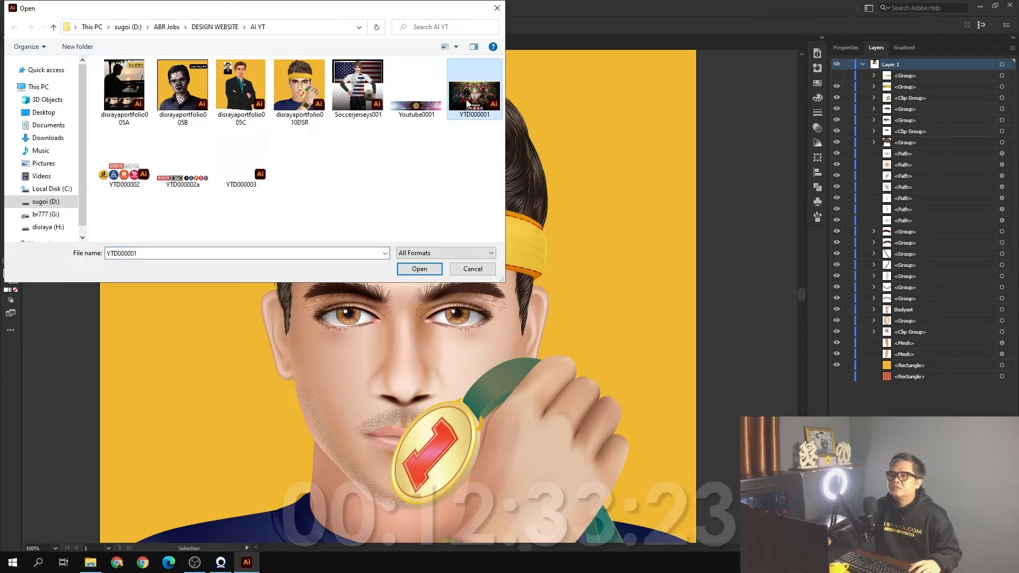
click(419, 273)
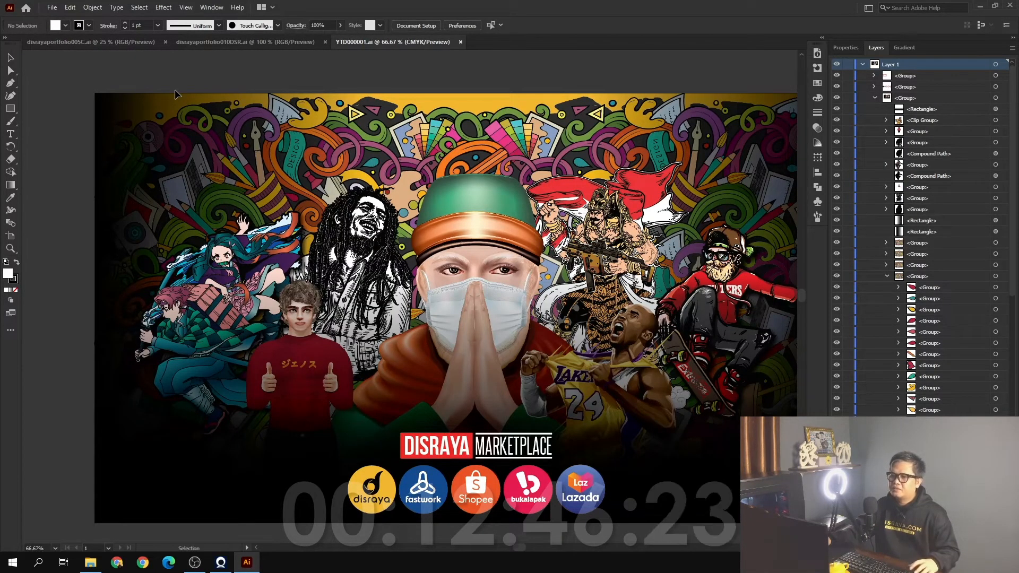
Switch to disrayaportfolio005C and examine the fine hair strands along the side of the head beside the reference photo
click(127, 47)
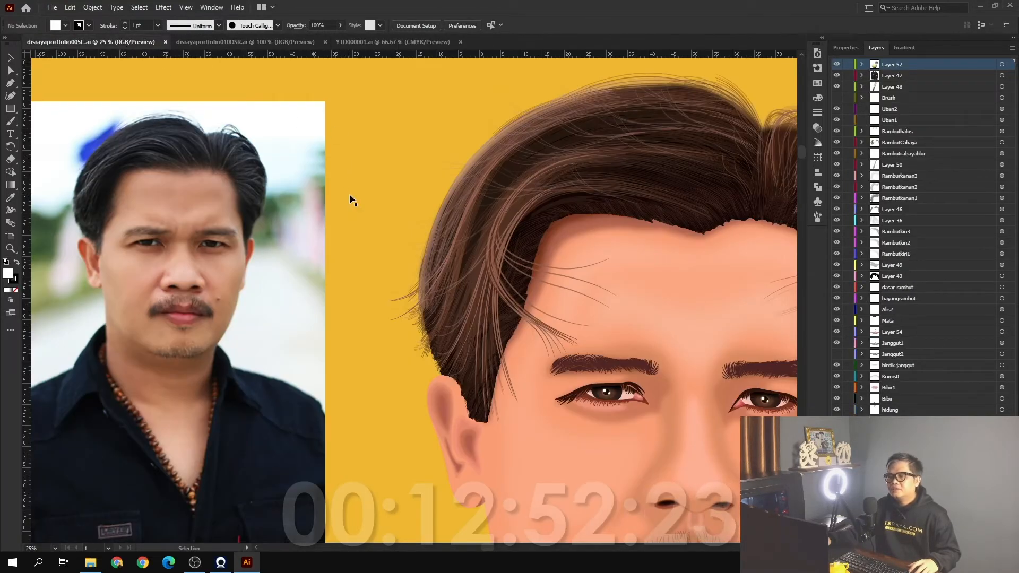
scroll(429, 186, up, 1)
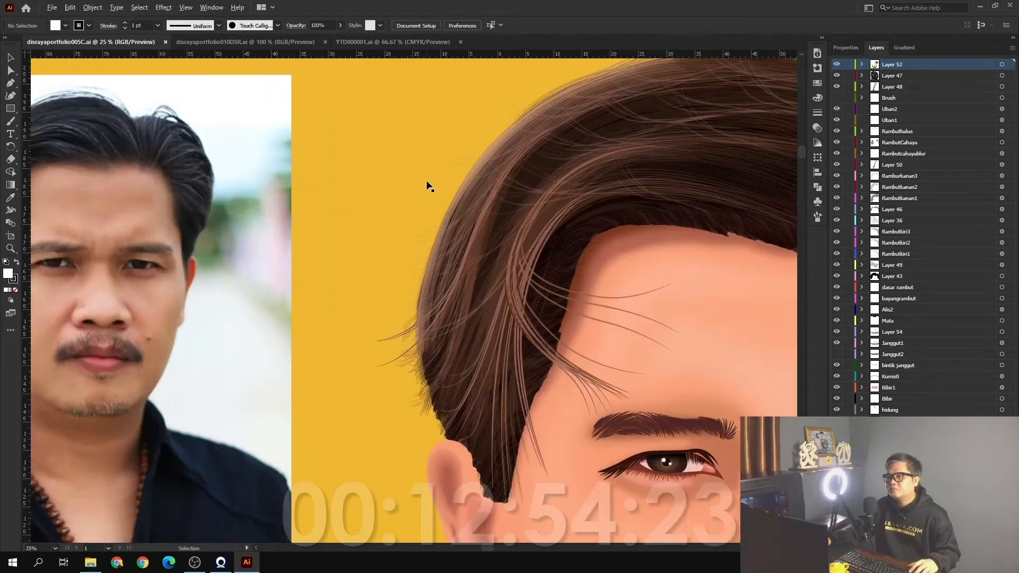
scroll(429, 186, up, 1)
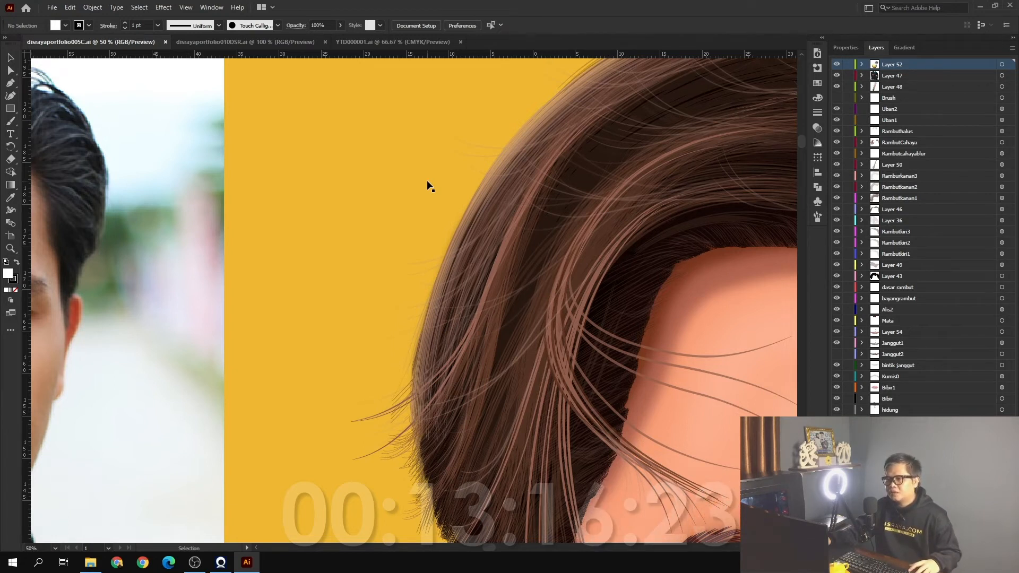
scroll(430, 186, down, 1)
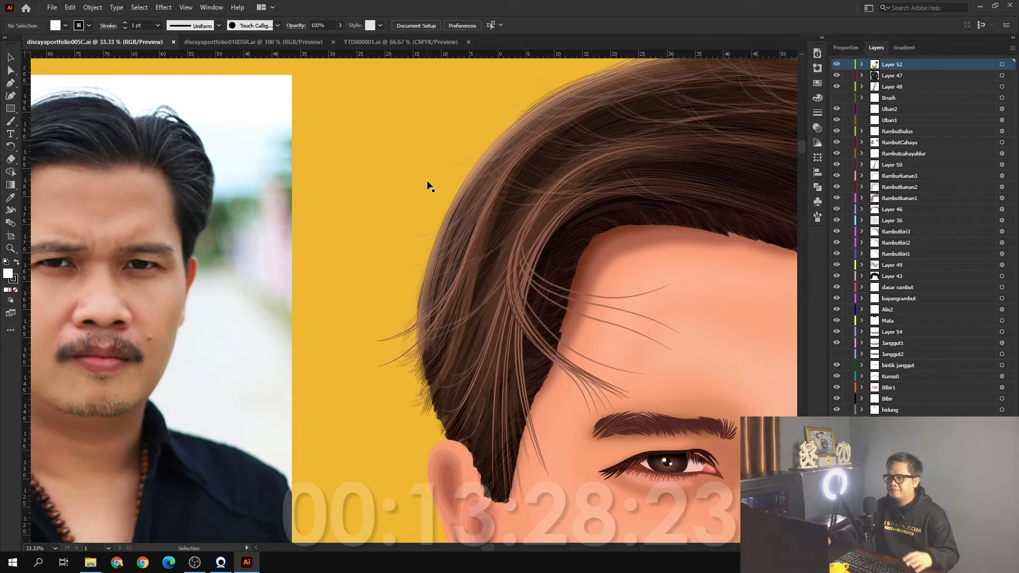
Switch to YTD000001 and examine the masked central figure and the surrounding characters of the marketplace banner
click(387, 42)
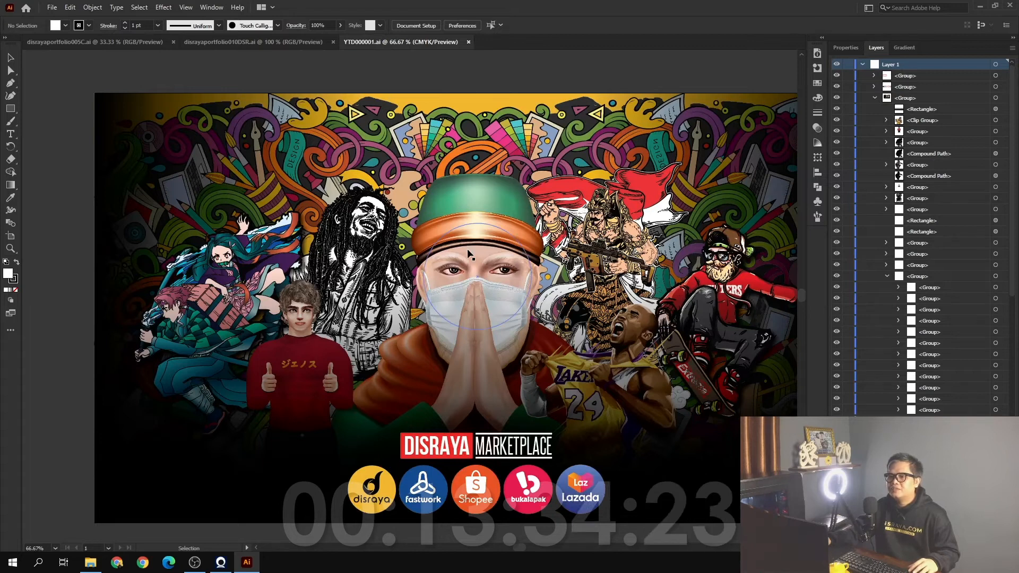
scroll(467, 249, up, 2)
scroll(474, 254, up, 1)
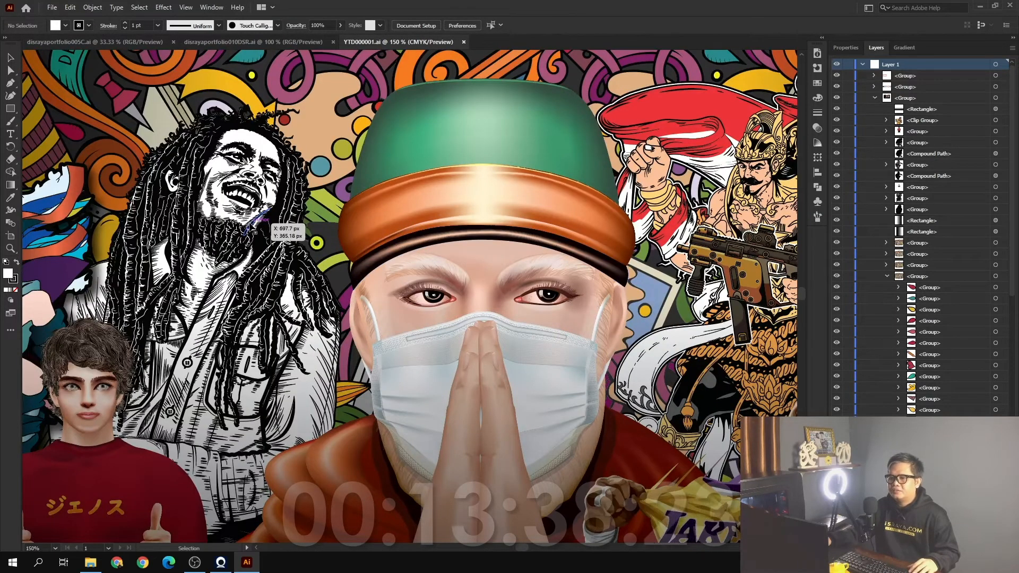
scroll(255, 232, down, 2)
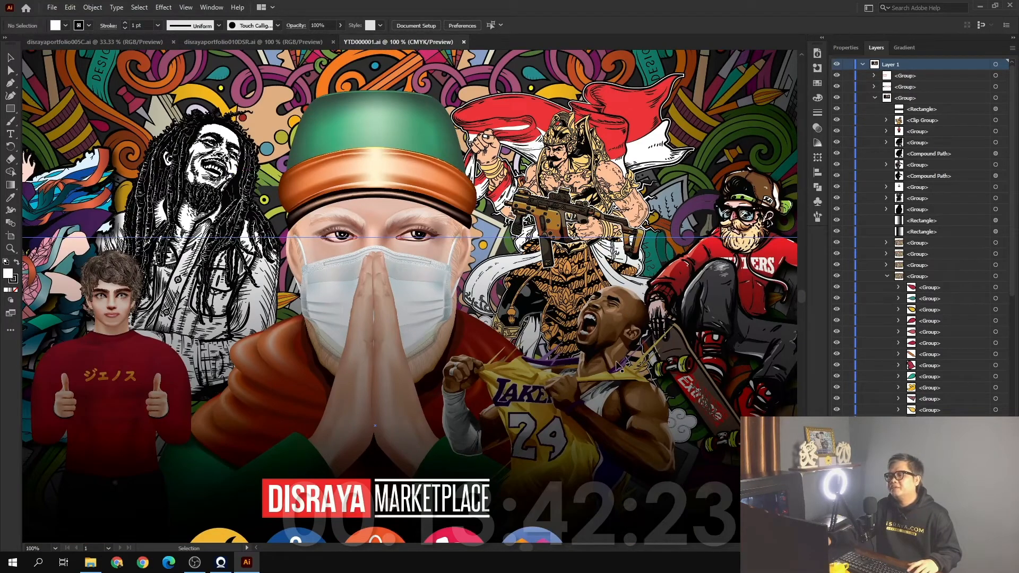
scroll(618, 366, down, 1)
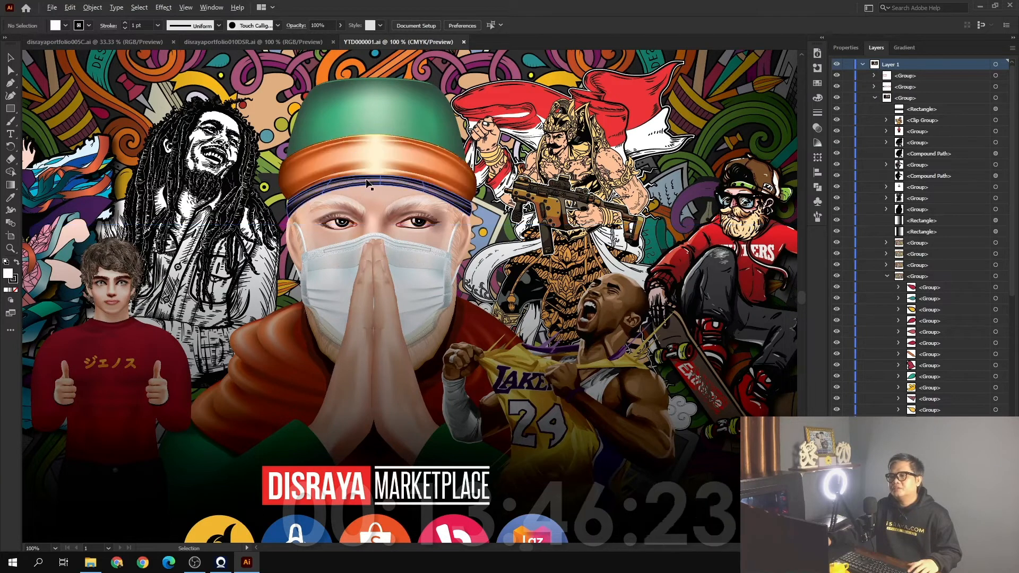
Examine the masked figure's cap band, white eyebrows, eyes and face mask up close
scroll(367, 183, up, 2)
scroll(366, 191, up, 1)
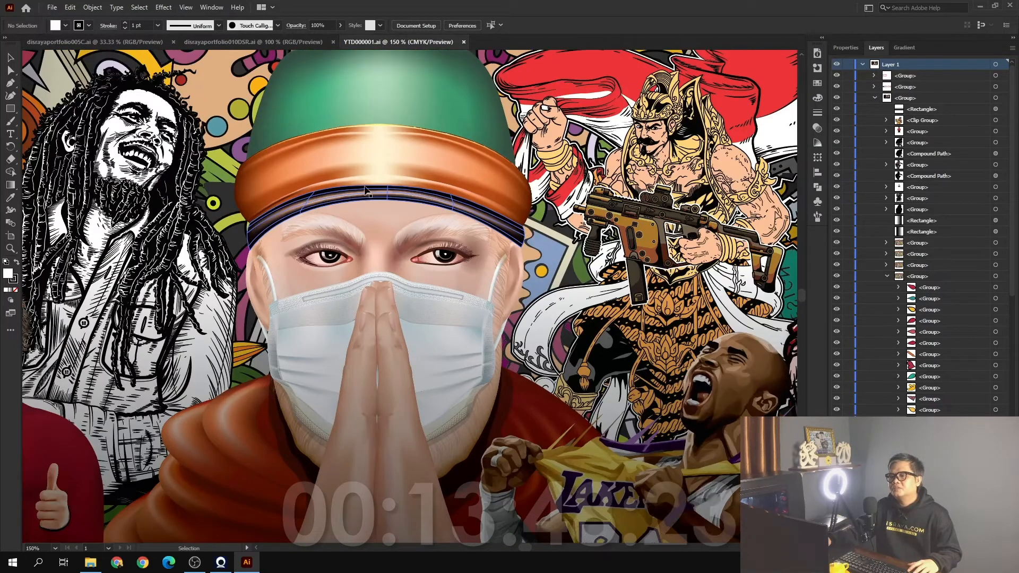
scroll(366, 191, up, 1)
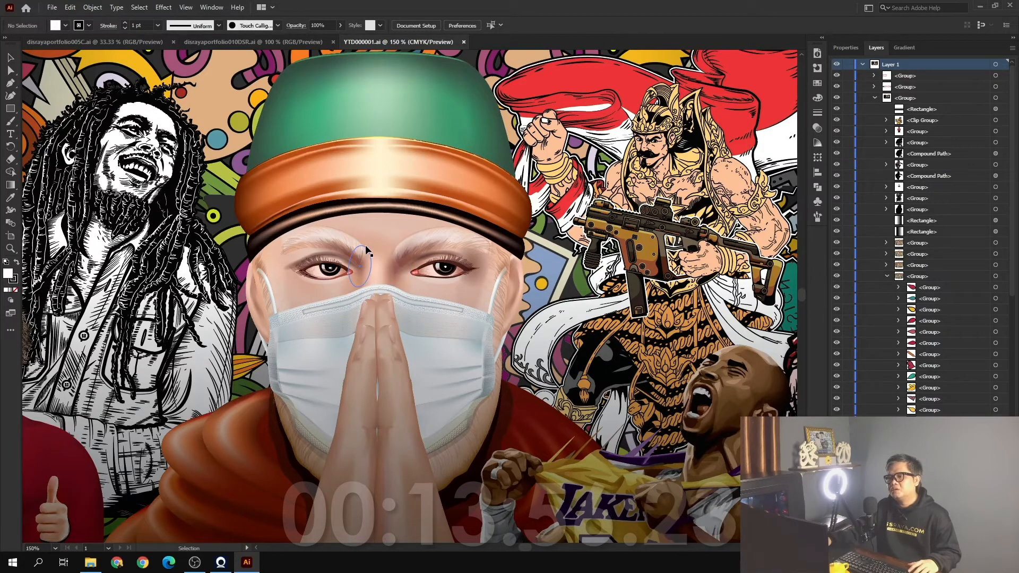
scroll(340, 253, up, 3)
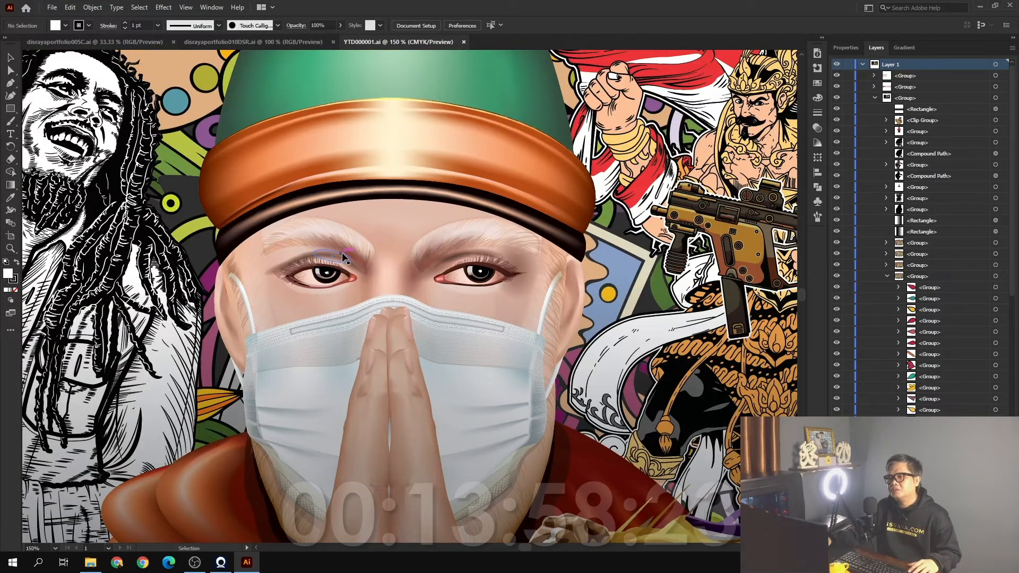
scroll(395, 259, down, 2)
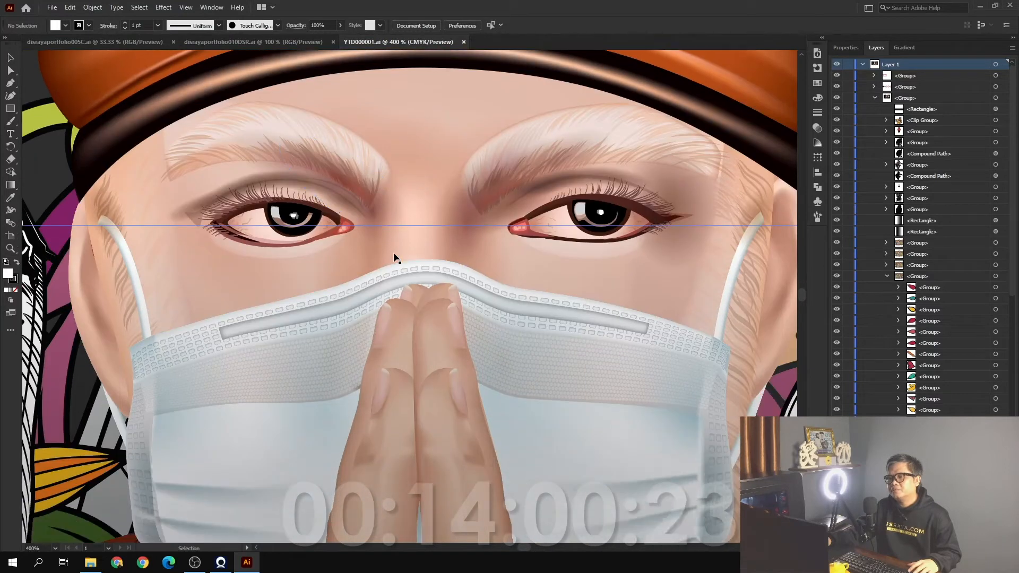
scroll(396, 258, up, 3)
scroll(396, 259, up, 2)
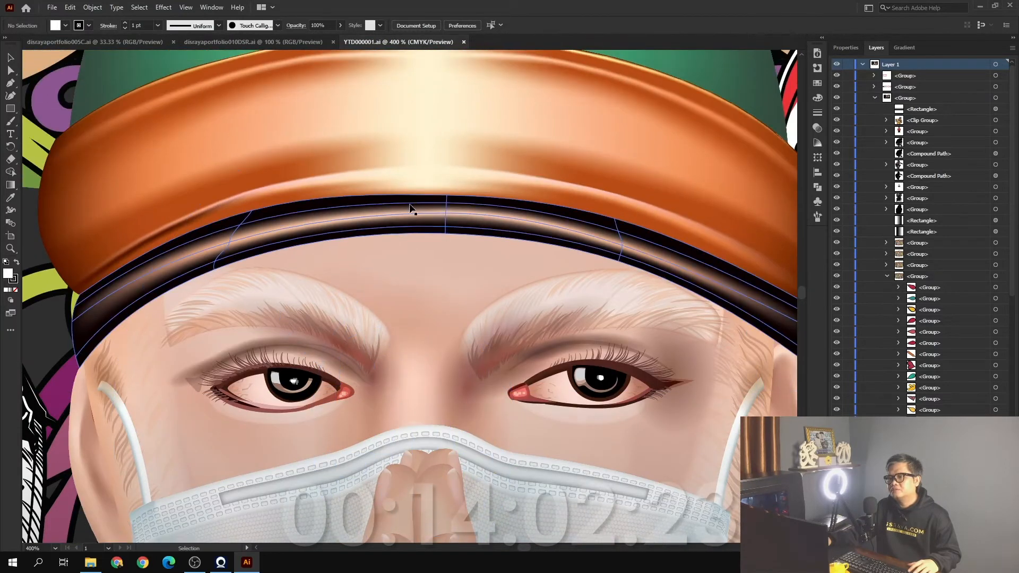
Examine the gradient mesh around the masked figure's nose bridge, and view its shading within the whole face
scroll(411, 245, down, 2)
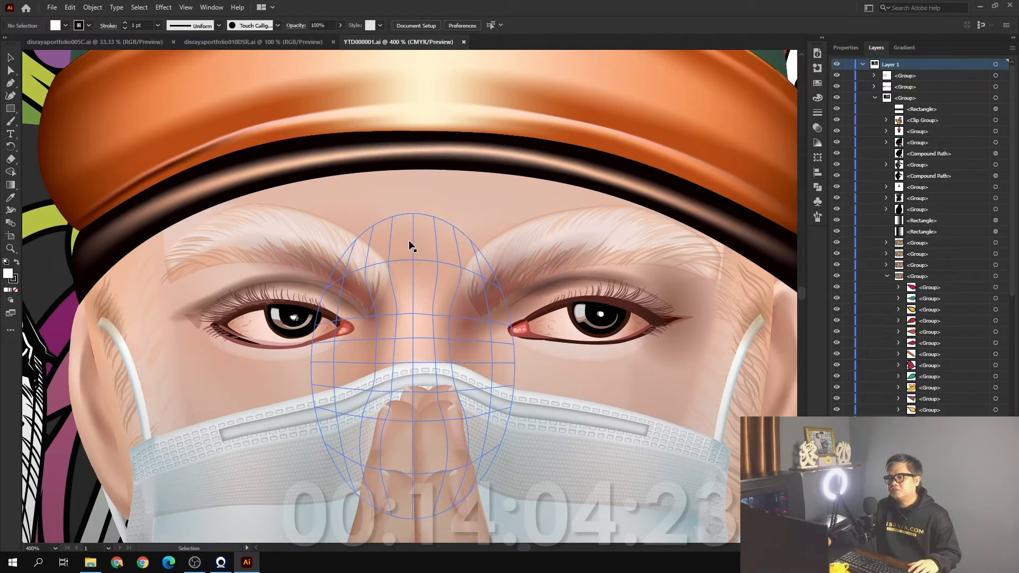
scroll(408, 243, down, 3)
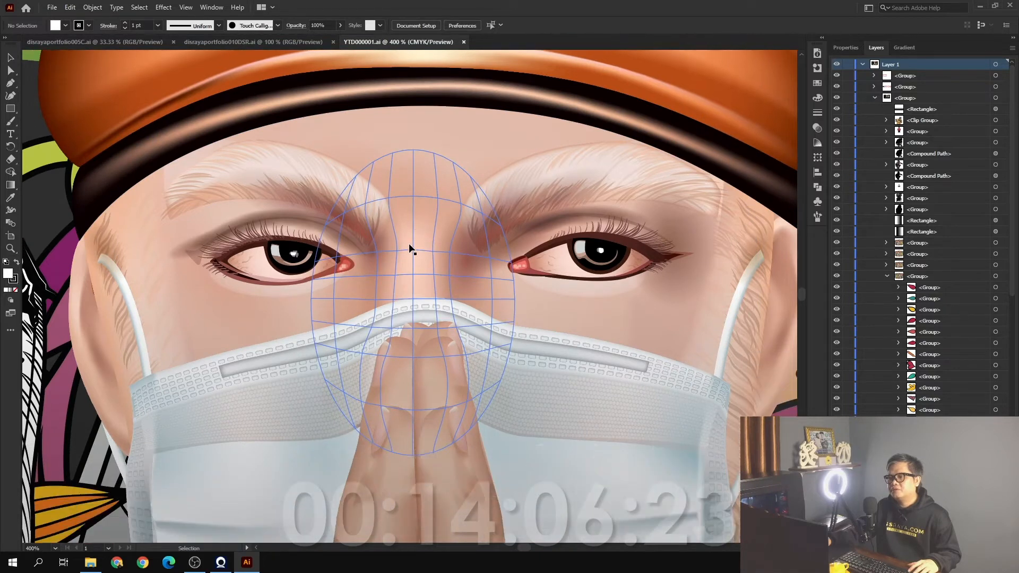
scroll(410, 248, down, 1)
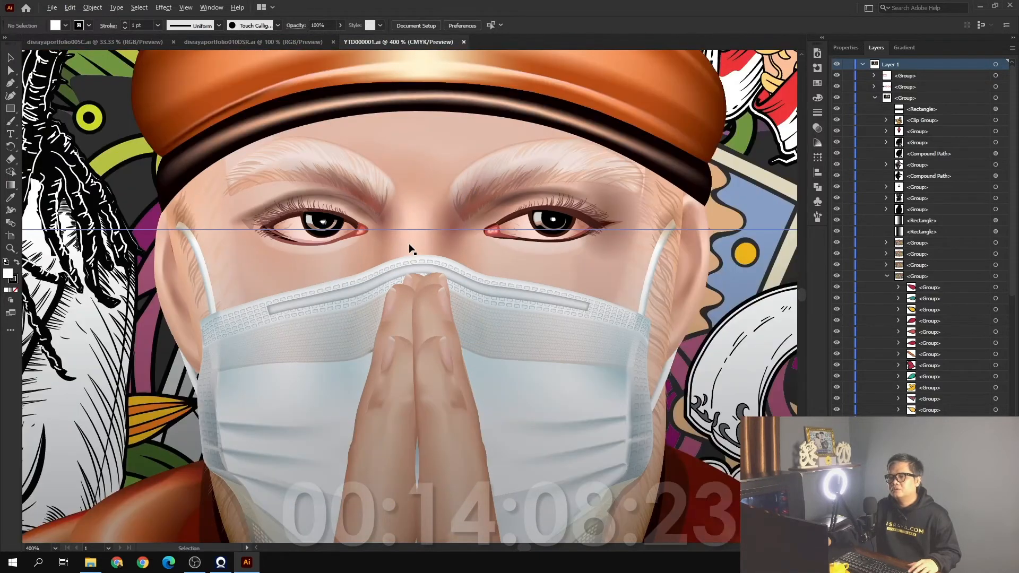
scroll(410, 248, down, 2)
scroll(410, 248, down, 1)
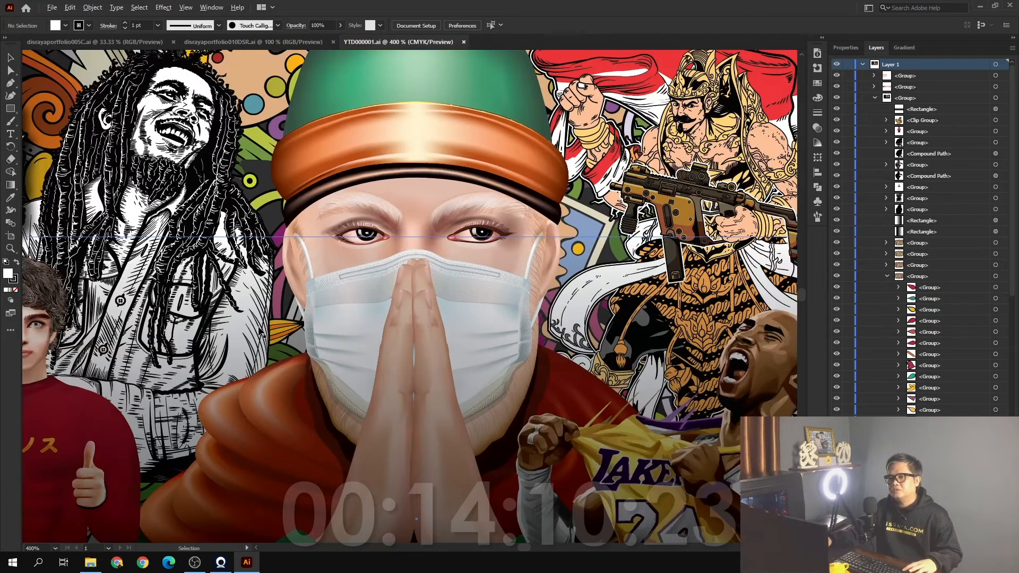
Examine the curly hair strands and facial shading of the figure in the red sweater
scroll(260, 331, down, 1)
drag(186, 331, 345, 322)
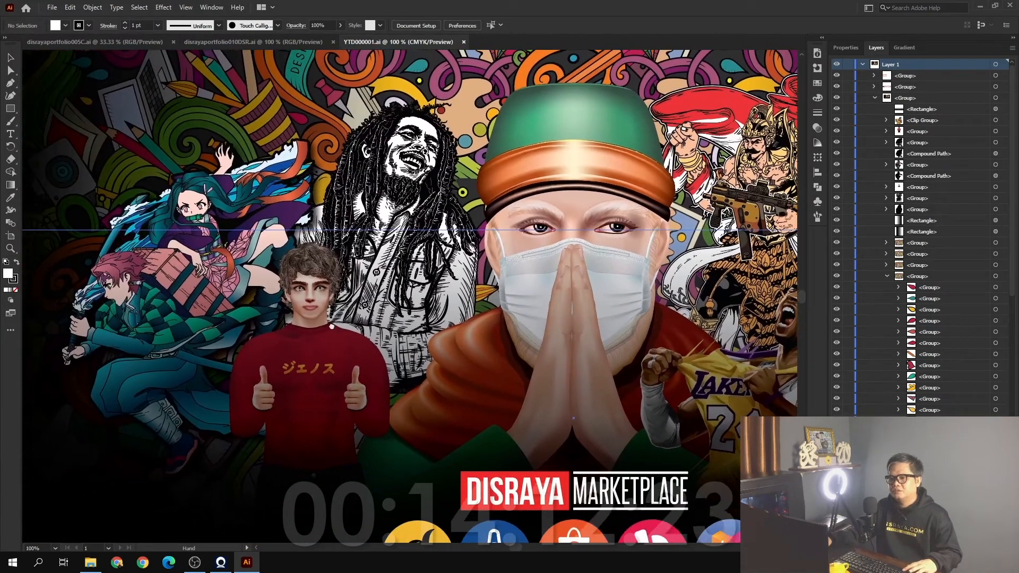
scroll(321, 291, up, 3)
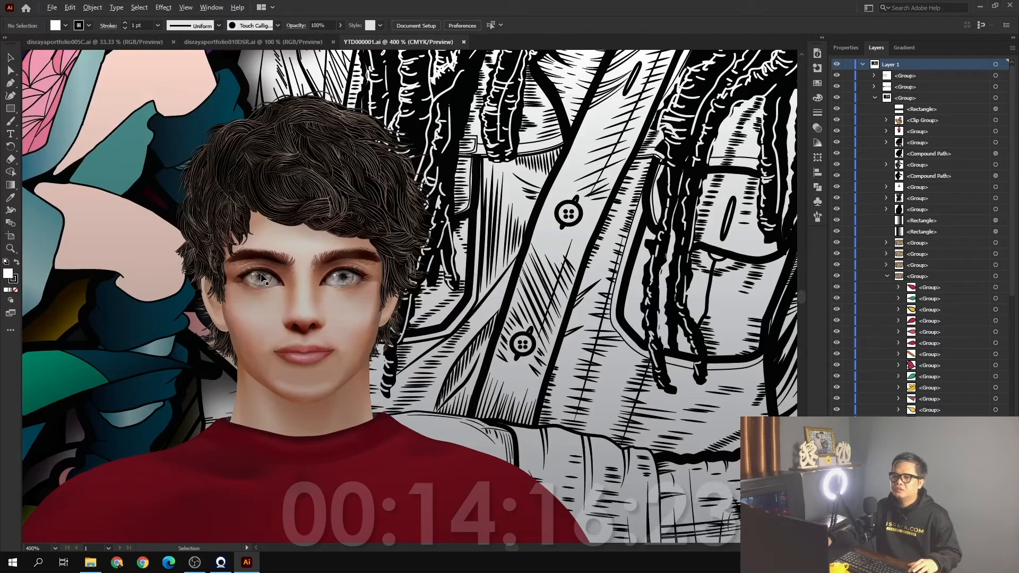
scroll(262, 277, up, 1)
scroll(435, 249, up, 1)
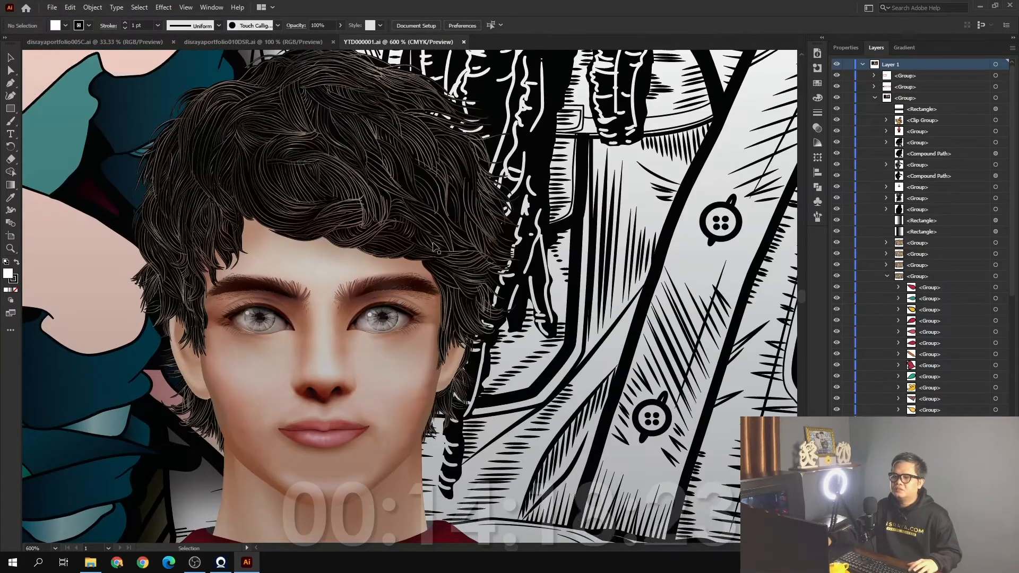
scroll(416, 240, up, 1)
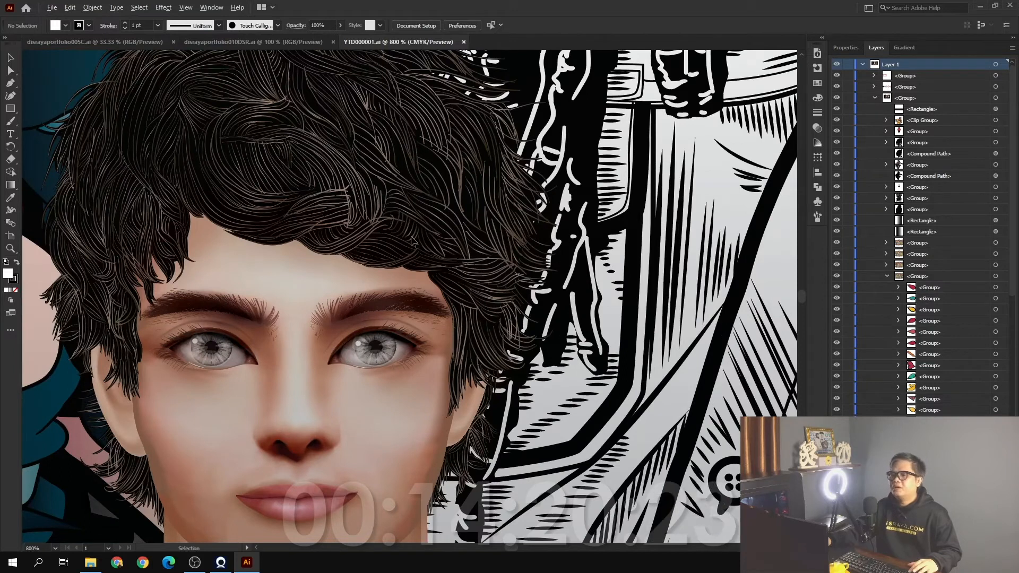
scroll(415, 242, down, 4)
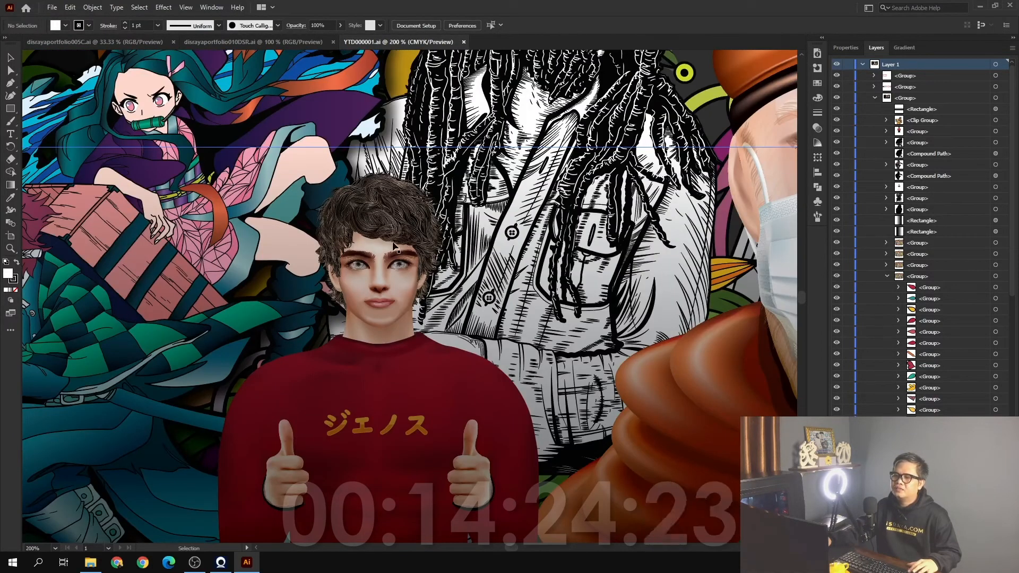
scroll(394, 246, down, 1)
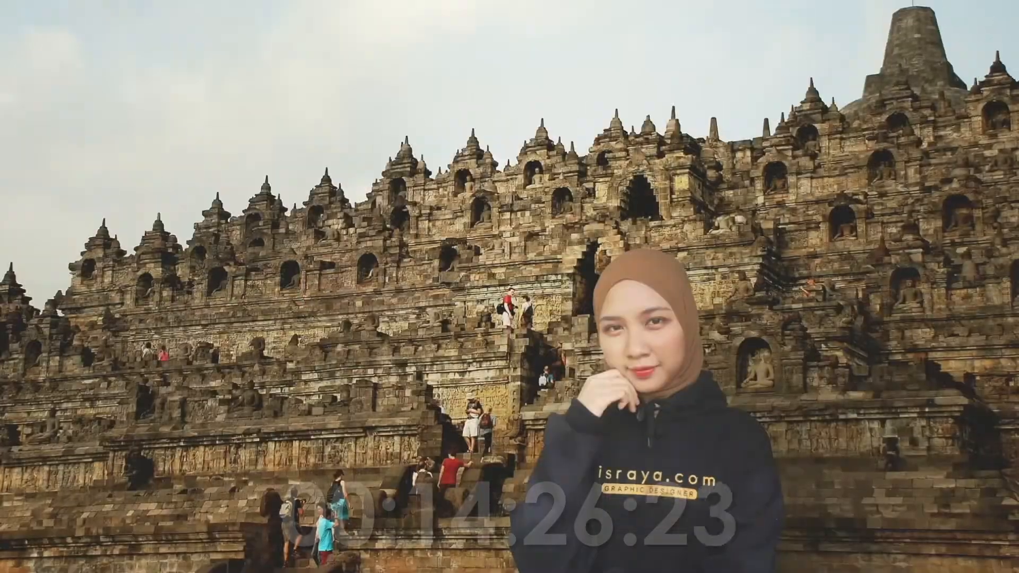